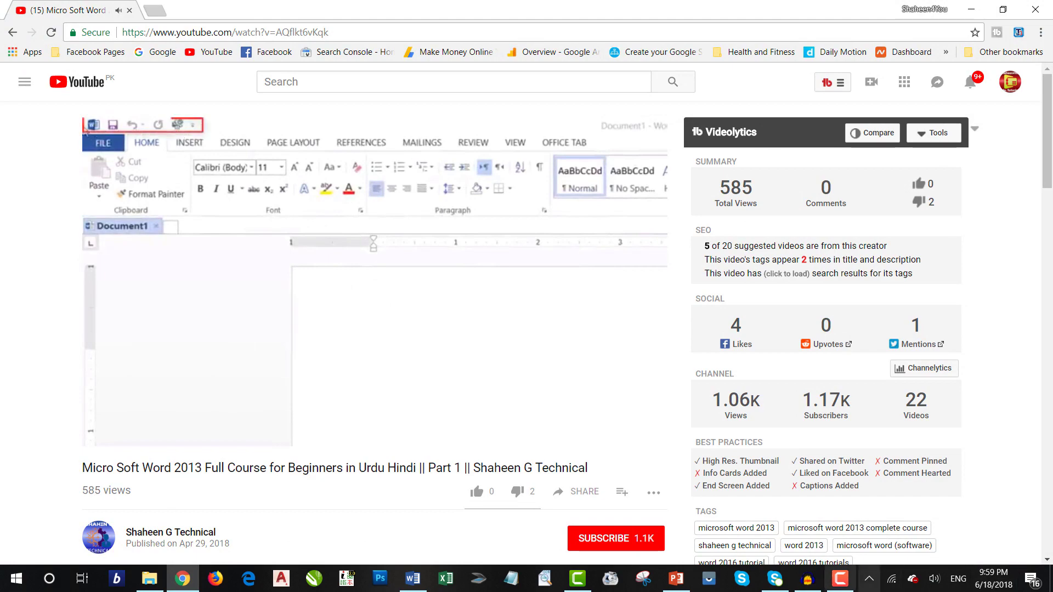
Subscribe to the channel of the open Word 2013 course video and turn on its notifications
mouse_move(324, 348)
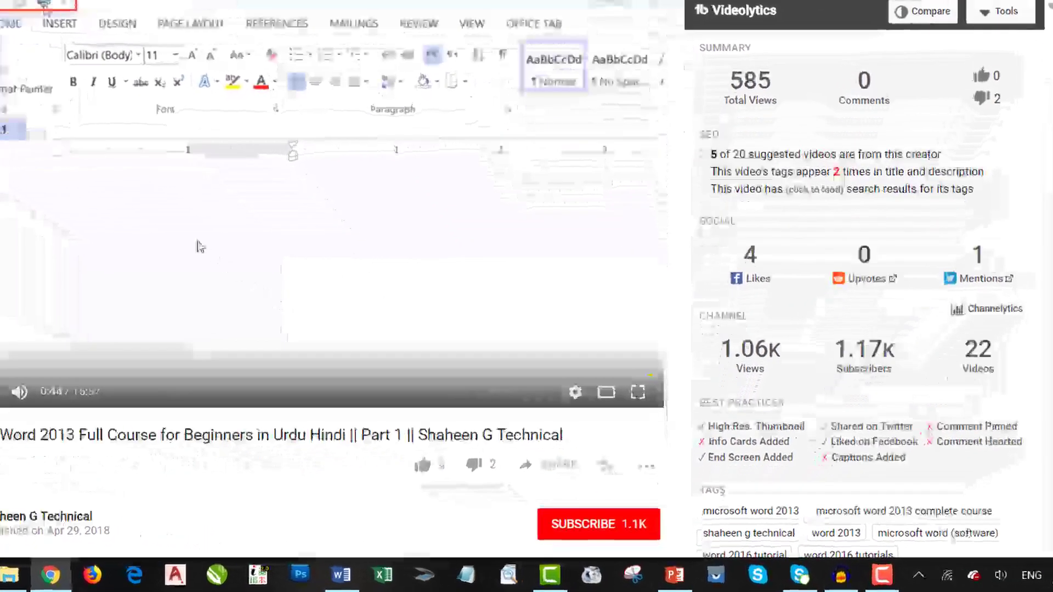
scroll(301, 320, "down", 4)
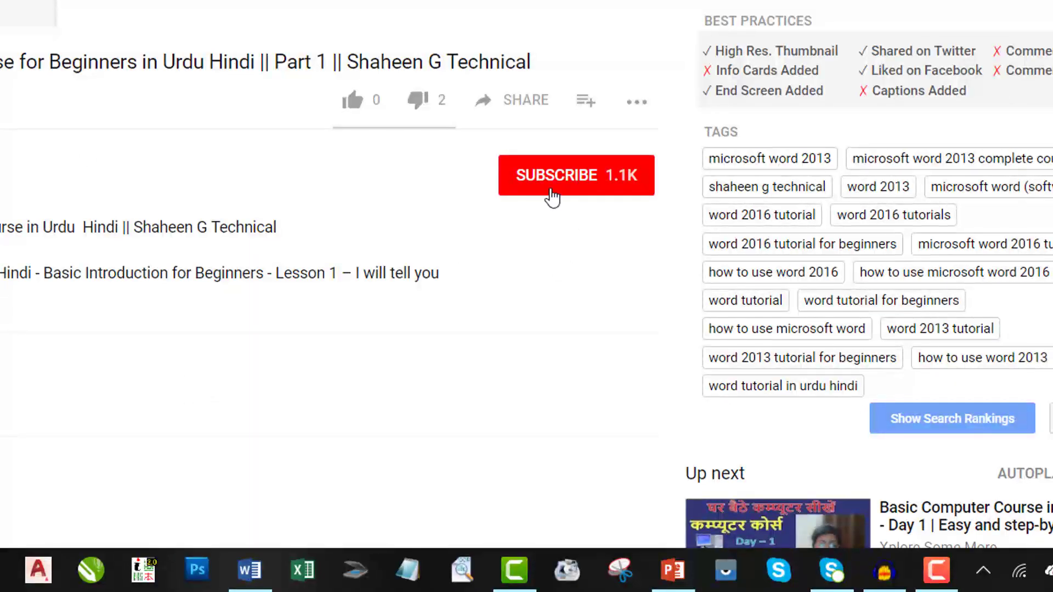
left_click(559, 188)
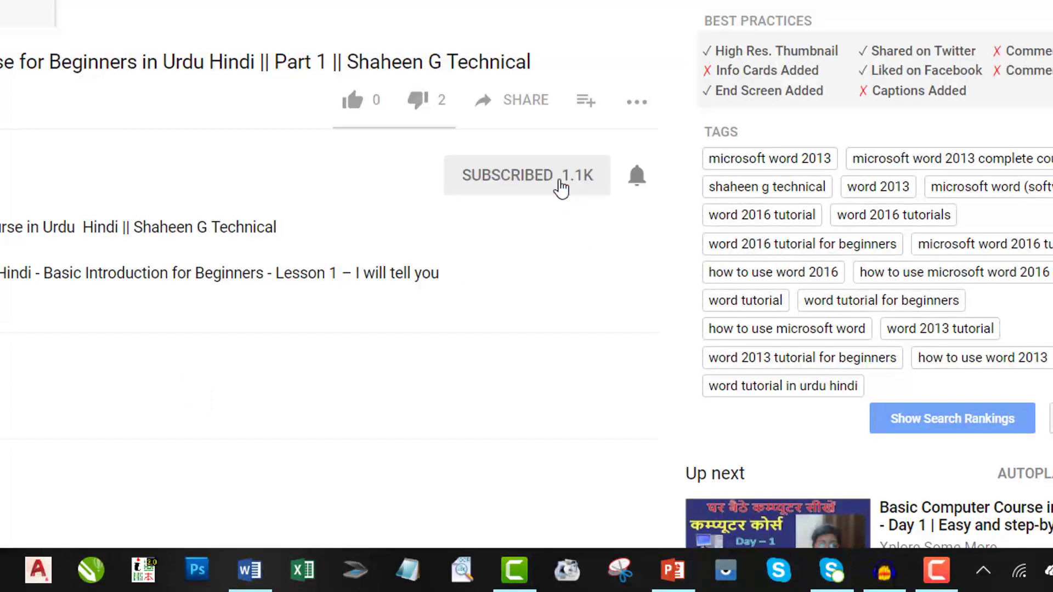
left_click(636, 188)
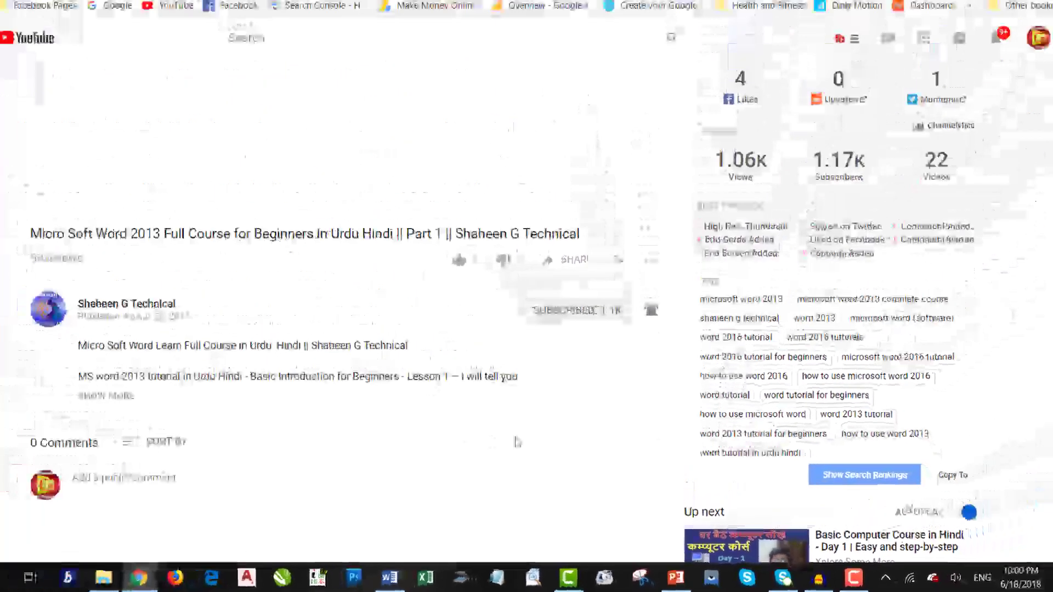
scroll(517, 442, "up", 5)
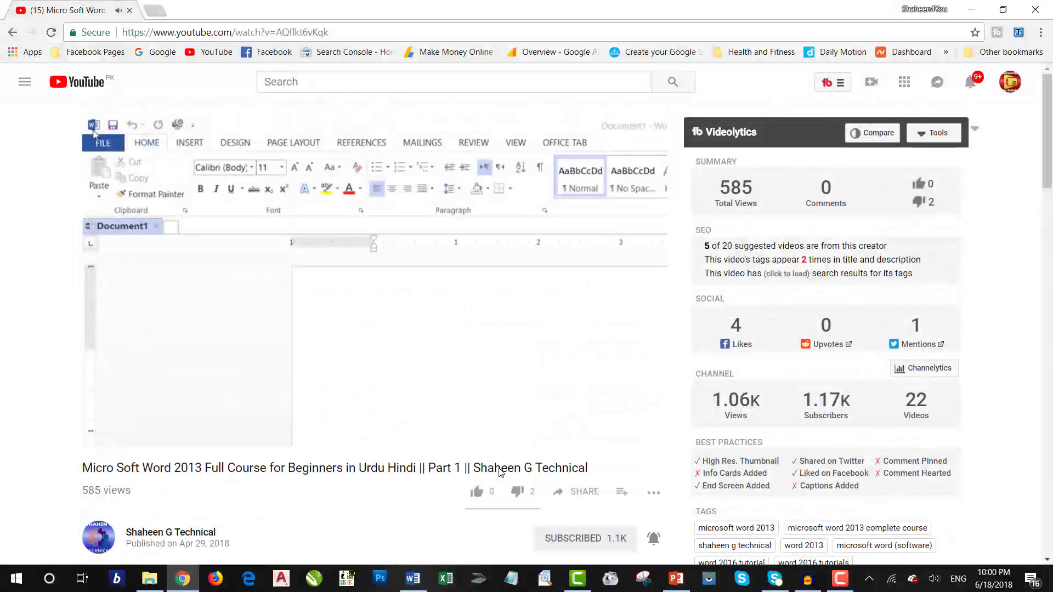
scroll(453, 414, "down", 1)
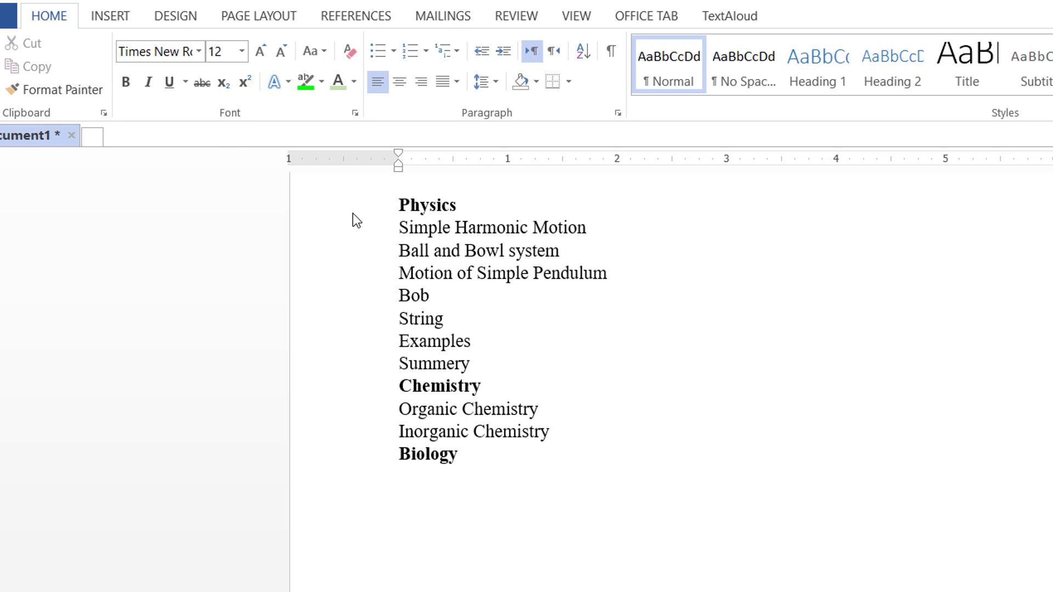
left_click(372, 391)
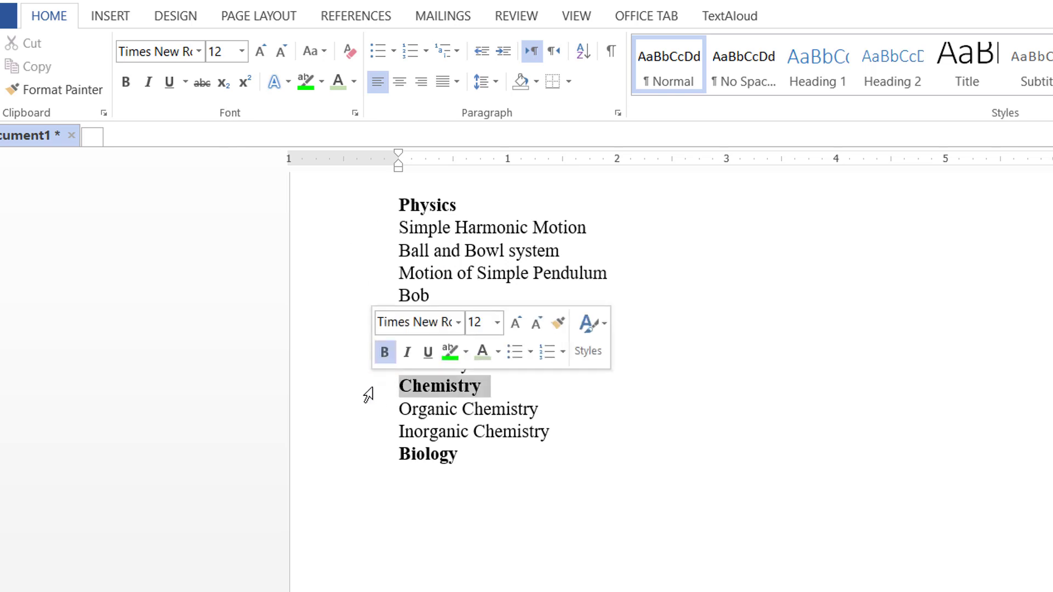
left_click(365, 459)
left_click(451, 301)
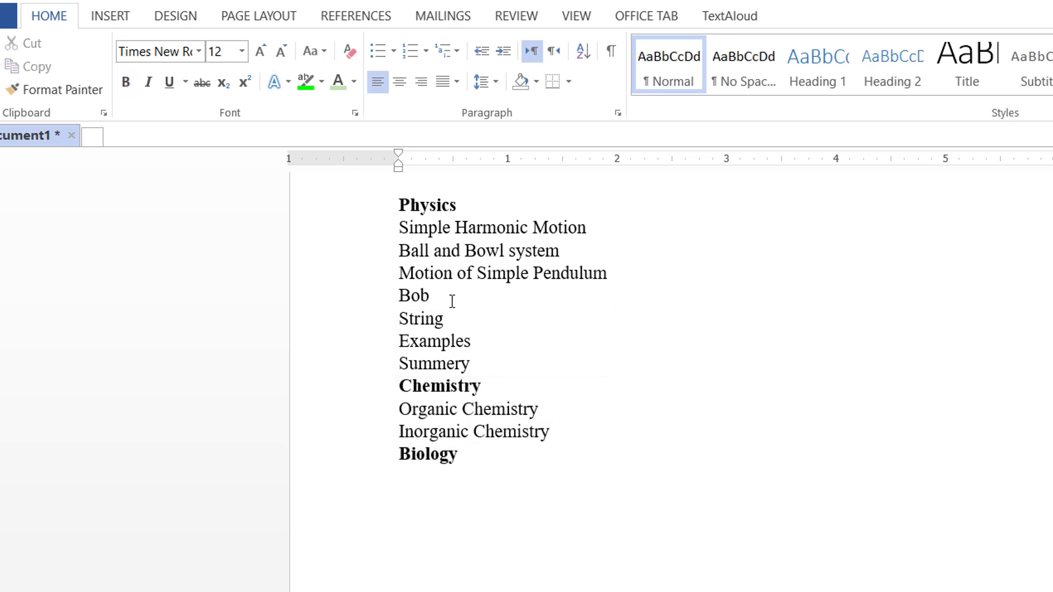
left_click(469, 210)
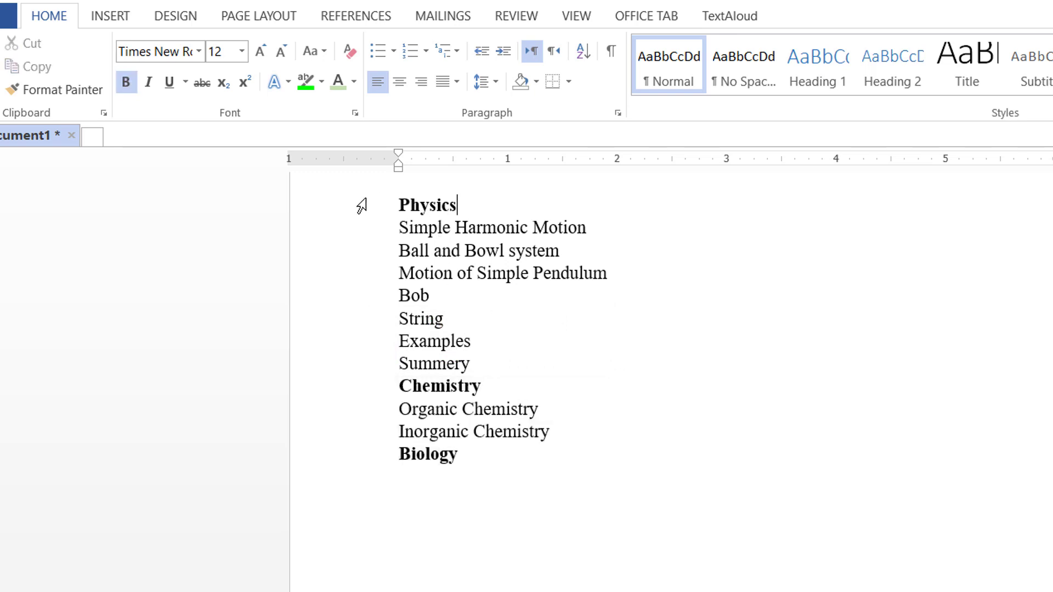
Format all lines from Physics to Biology as a bulleted list with the four-diamond bullet
left_click_drag(360, 214, 364, 460)
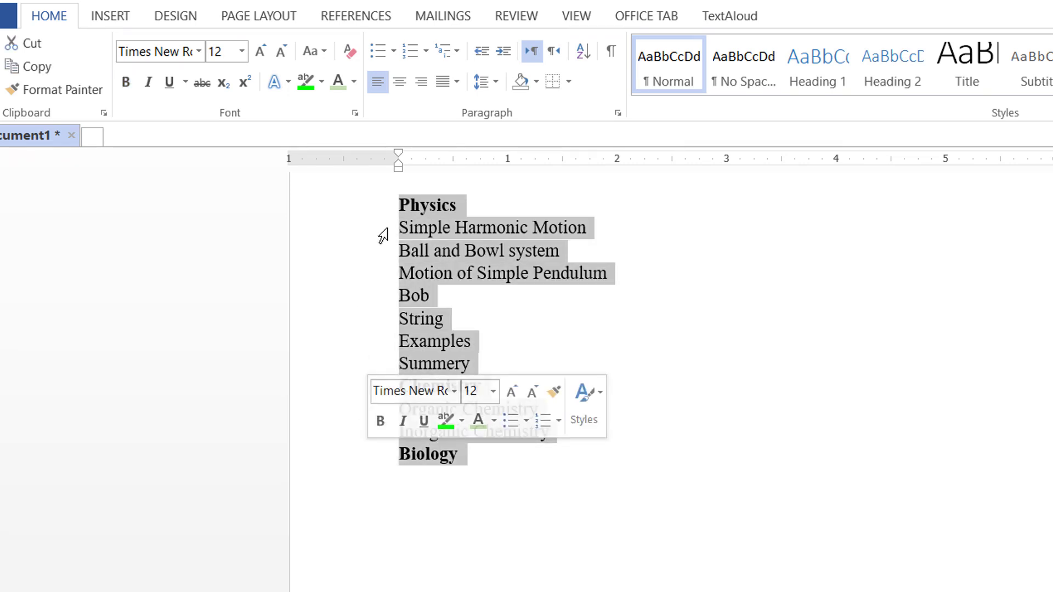
left_click(374, 52)
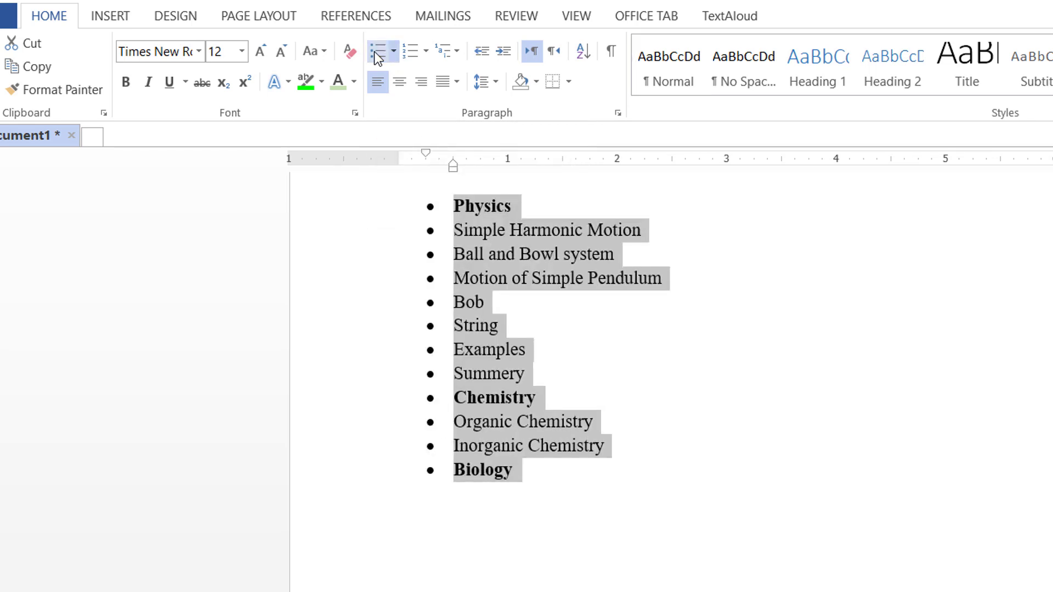
left_click(374, 51)
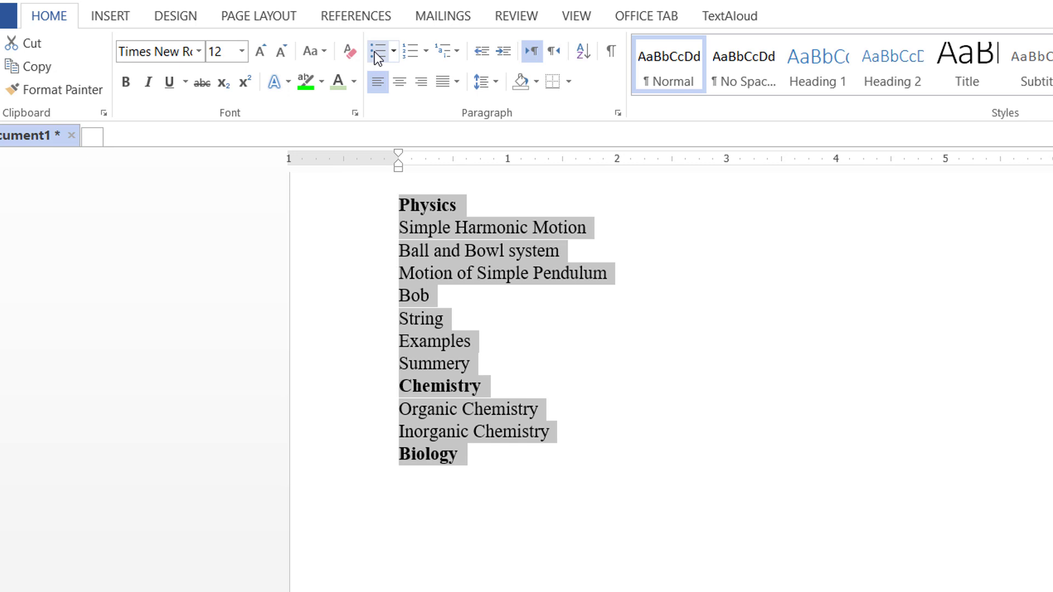
left_click(393, 52)
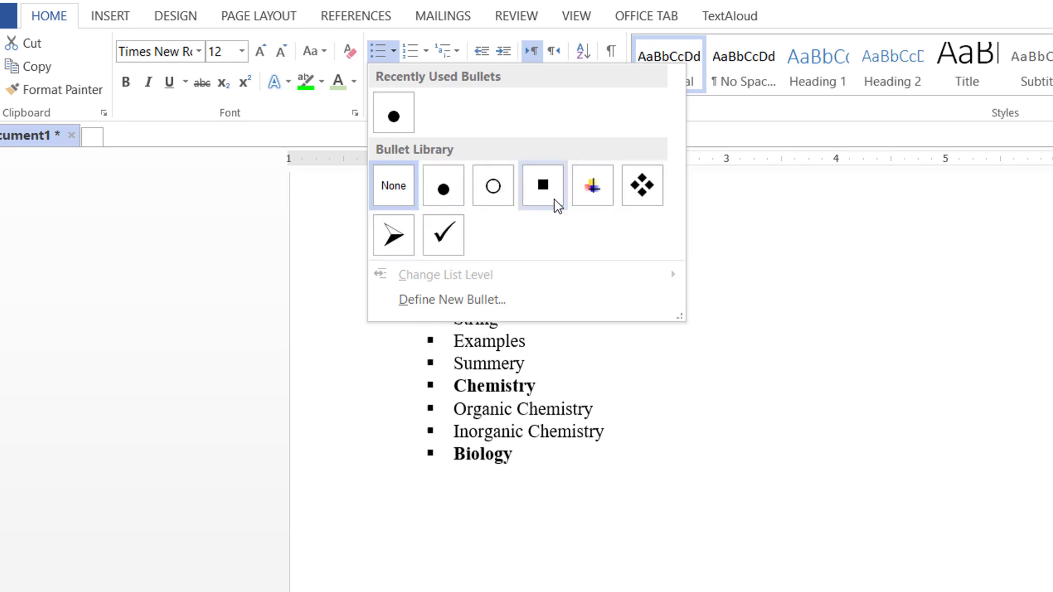
left_click(642, 193)
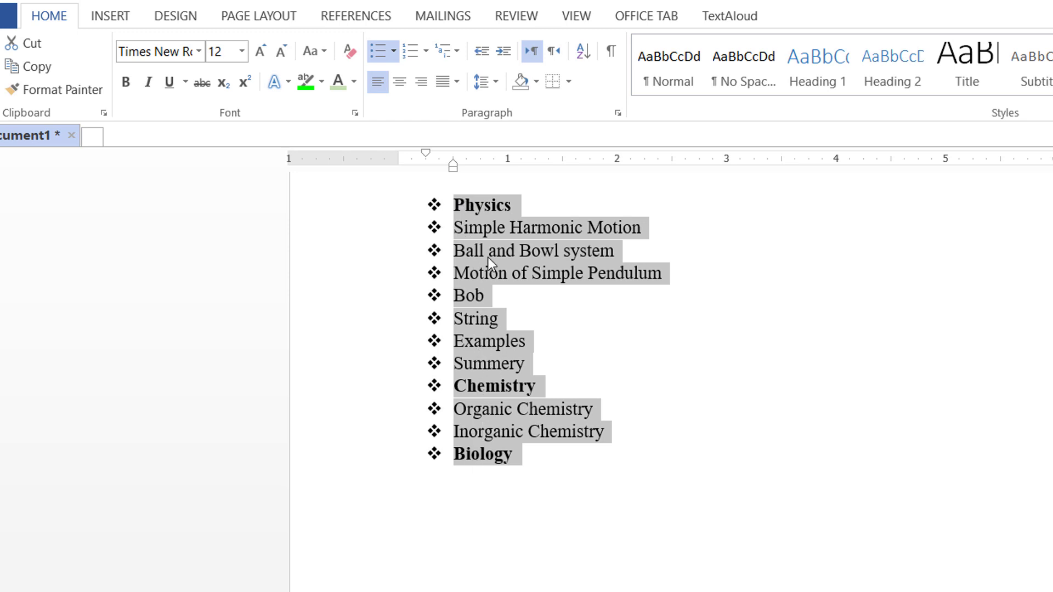
left_click(514, 221)
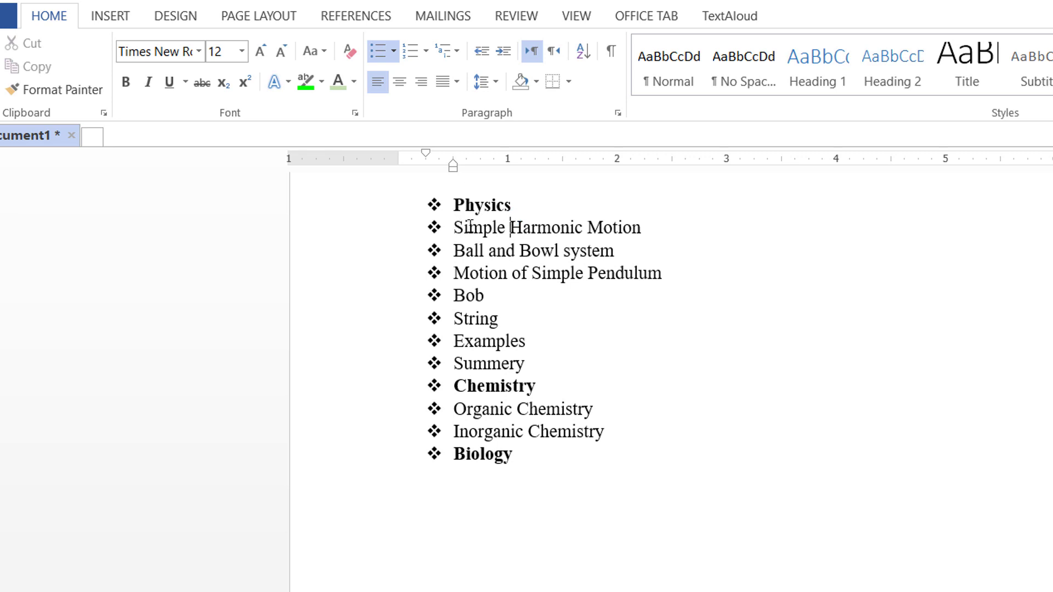
left_click_drag(456, 228, 649, 237)
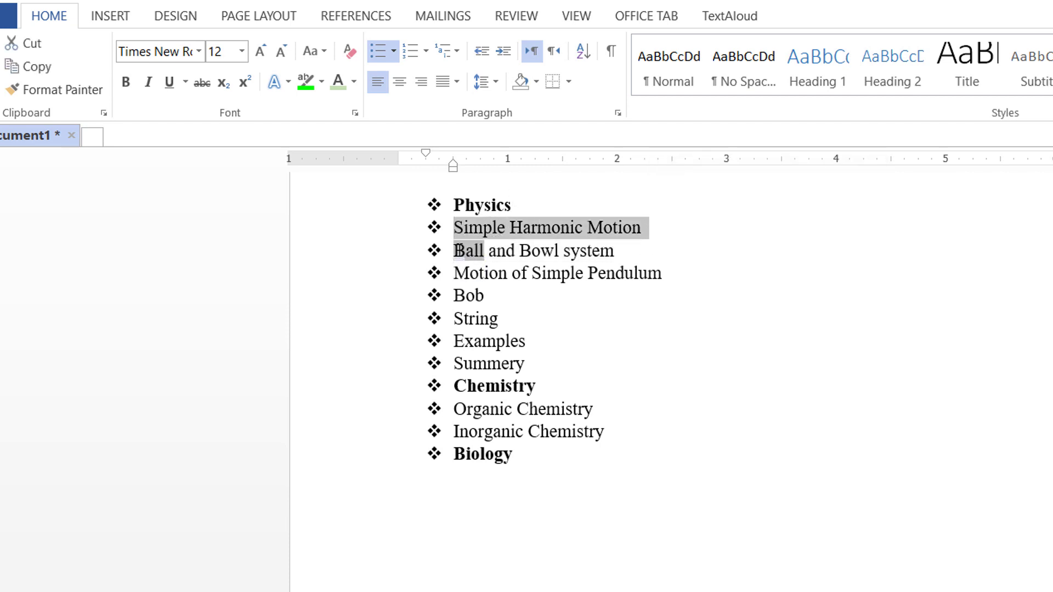
left_click_drag(459, 253, 621, 253)
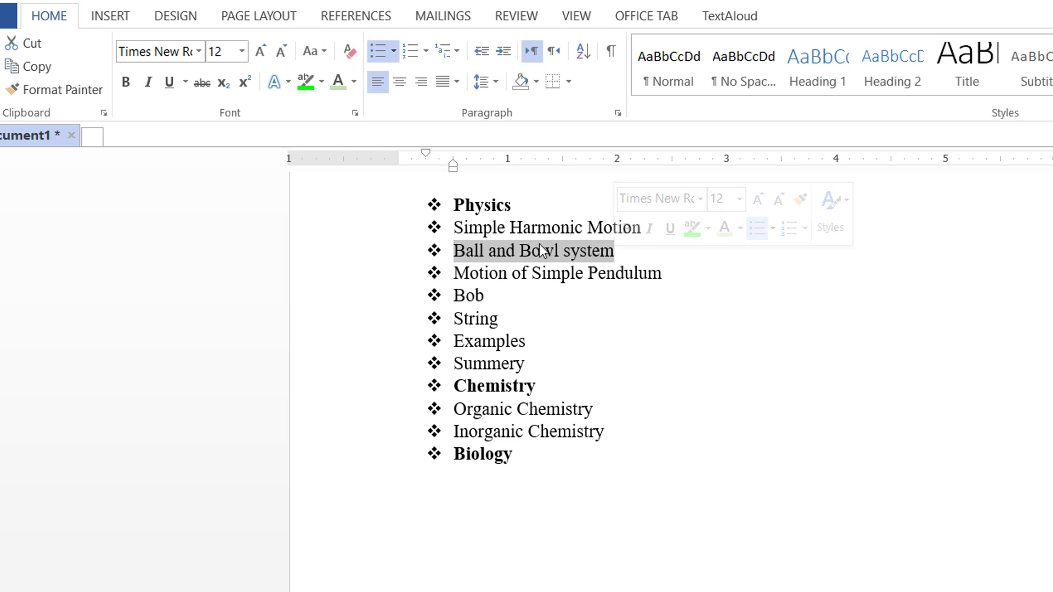
left_click_drag(455, 275, 658, 275)
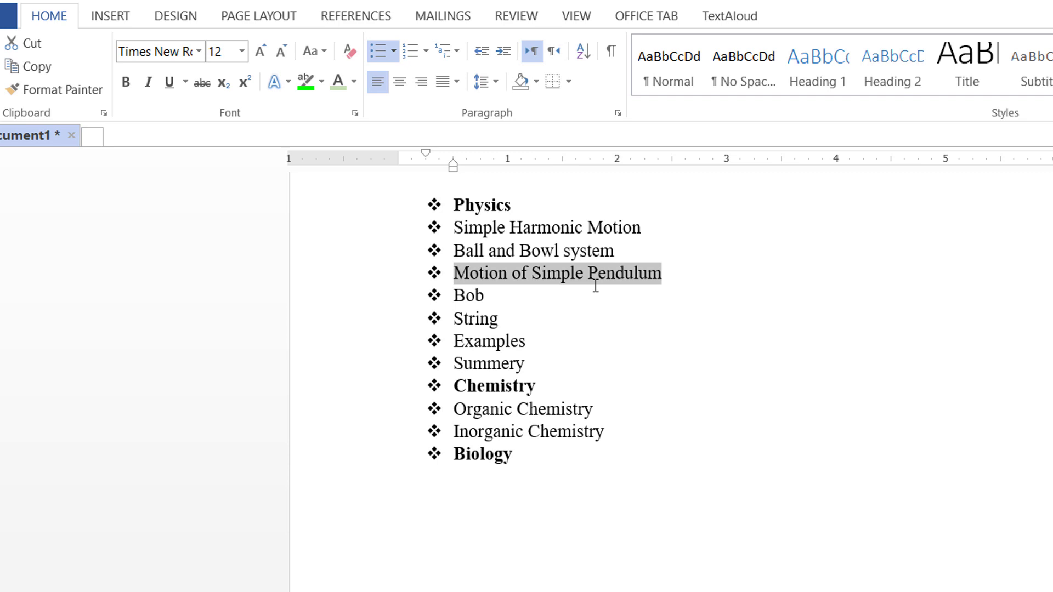
Examine the numbering formats and bullet styles available for the whole list from Physics to Biology
left_click_drag(374, 213, 388, 472)
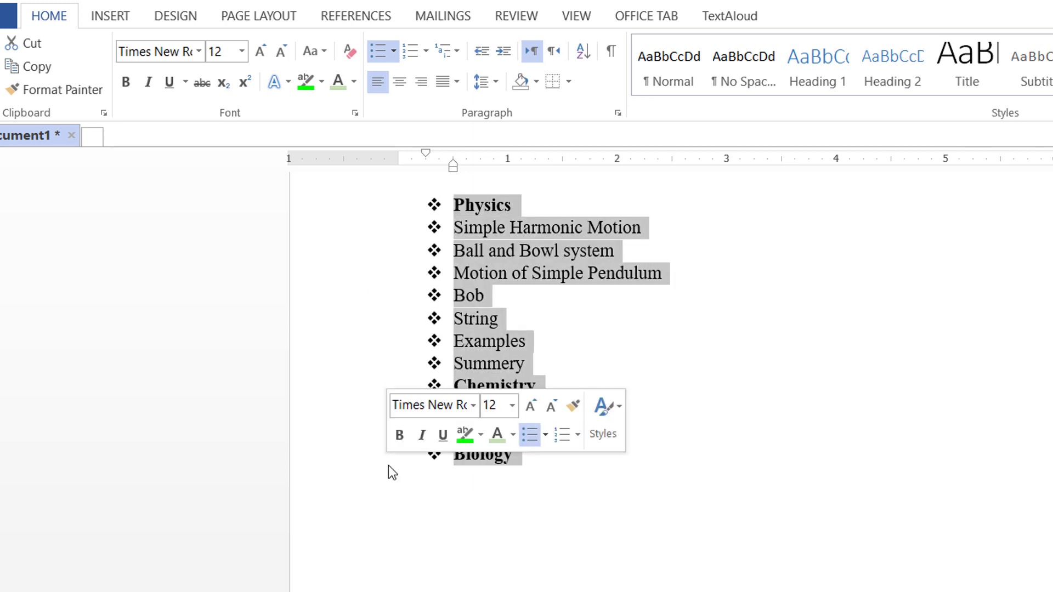
left_click(427, 52)
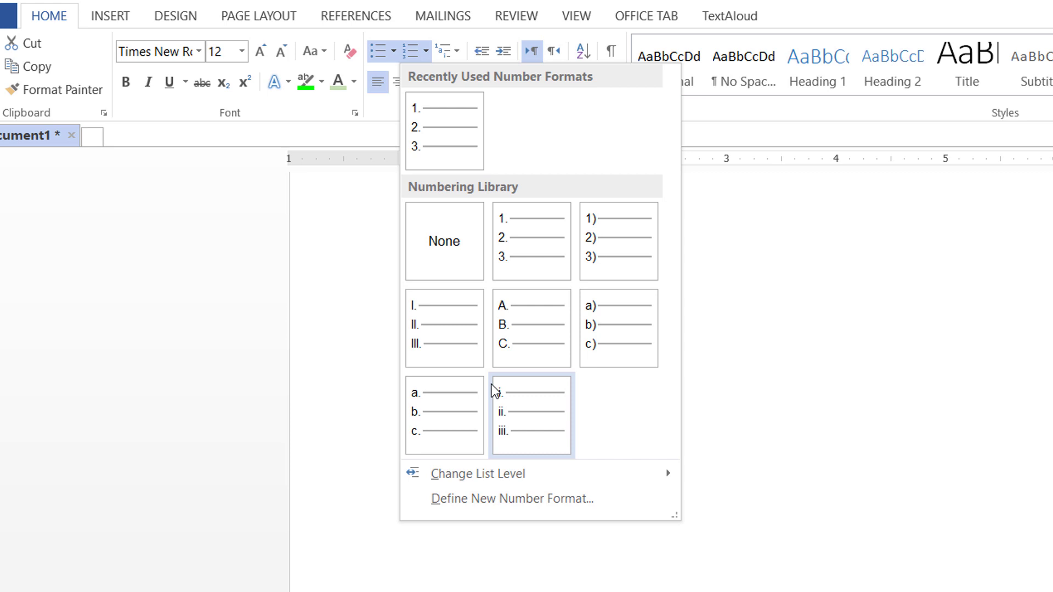
left_click(397, 51)
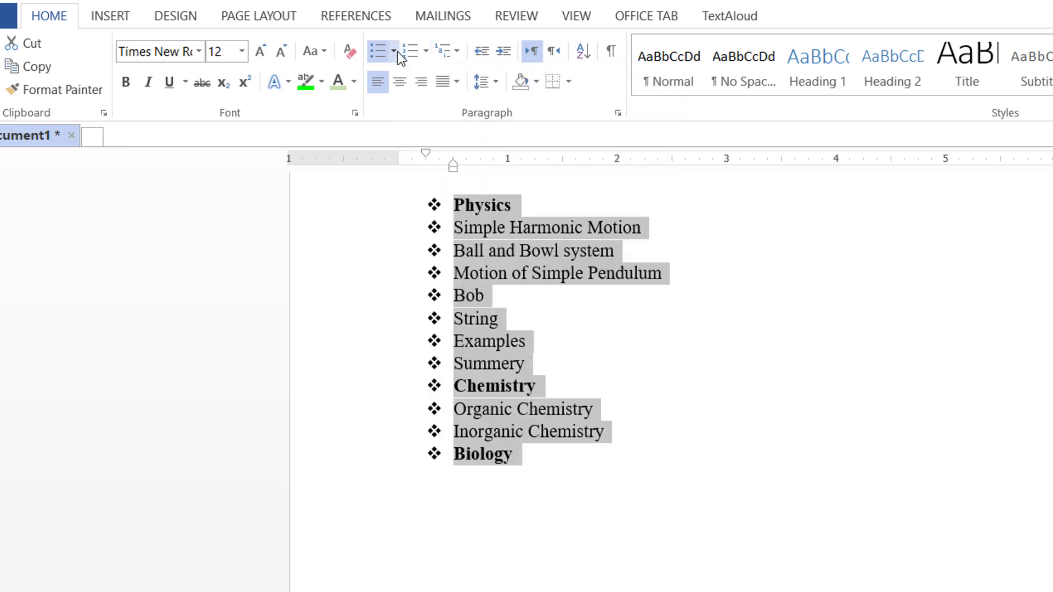
left_click(397, 52)
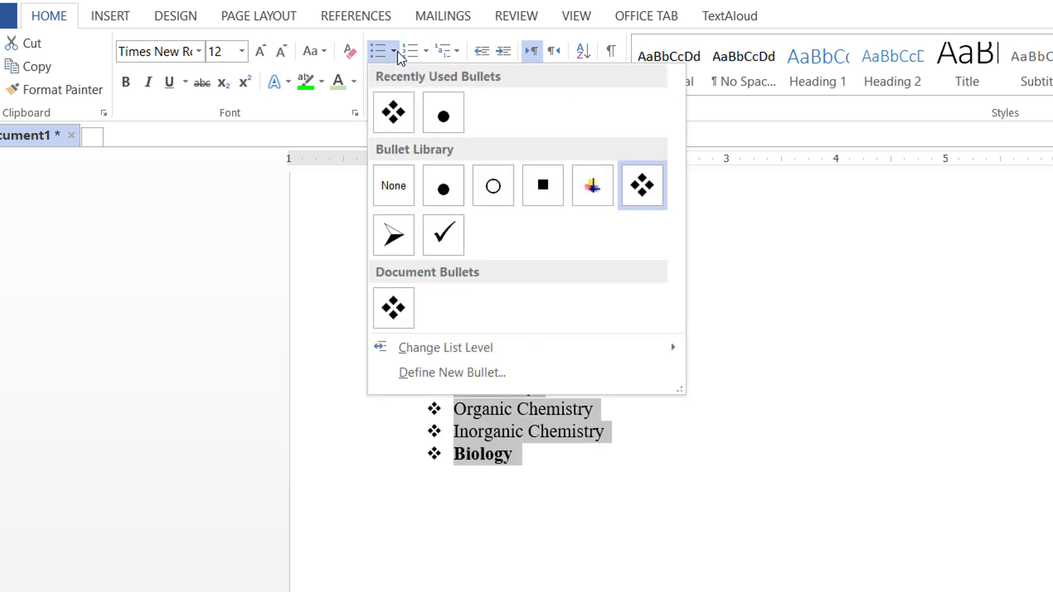
left_click(397, 51)
left_click(497, 249)
Demote Simple Harmonic Motion to the second list level, and Ball and Bowl system and Motion of Simple Pendulum to the third
left_click_drag(456, 237, 656, 224)
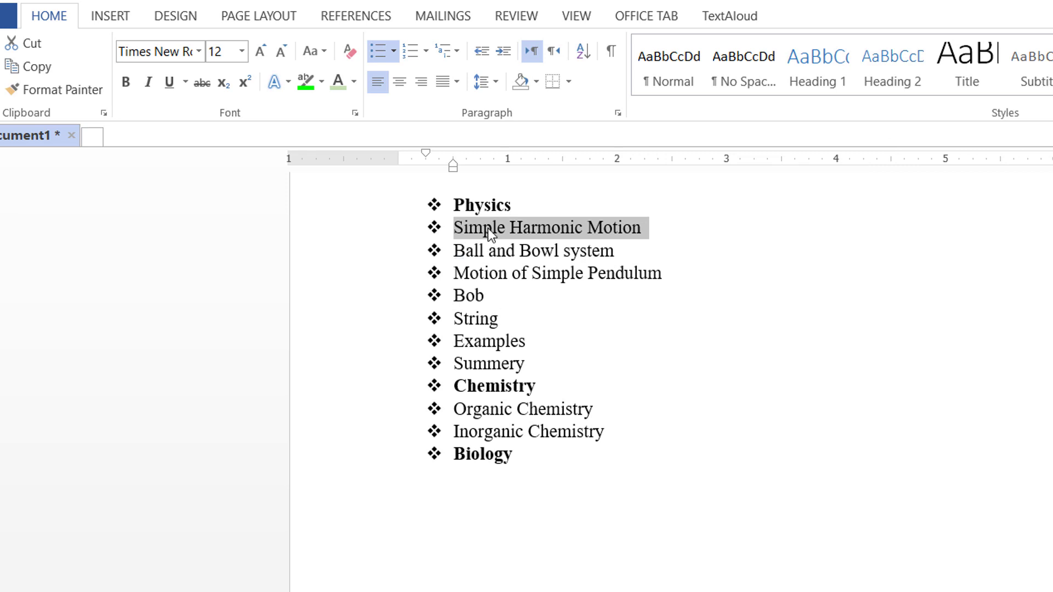
key("Tab")
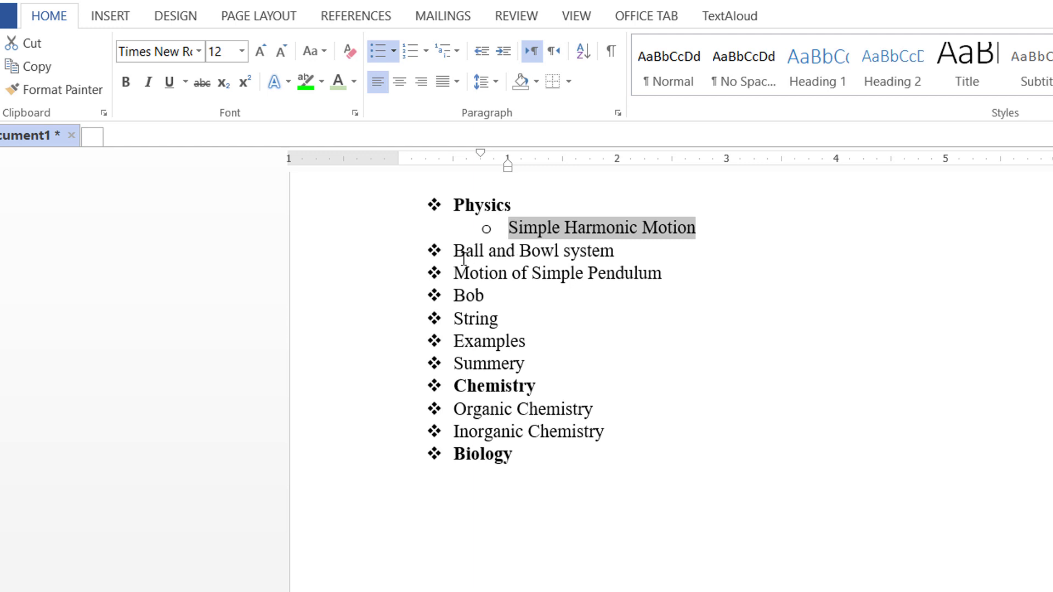
left_click_drag(457, 247, 680, 275)
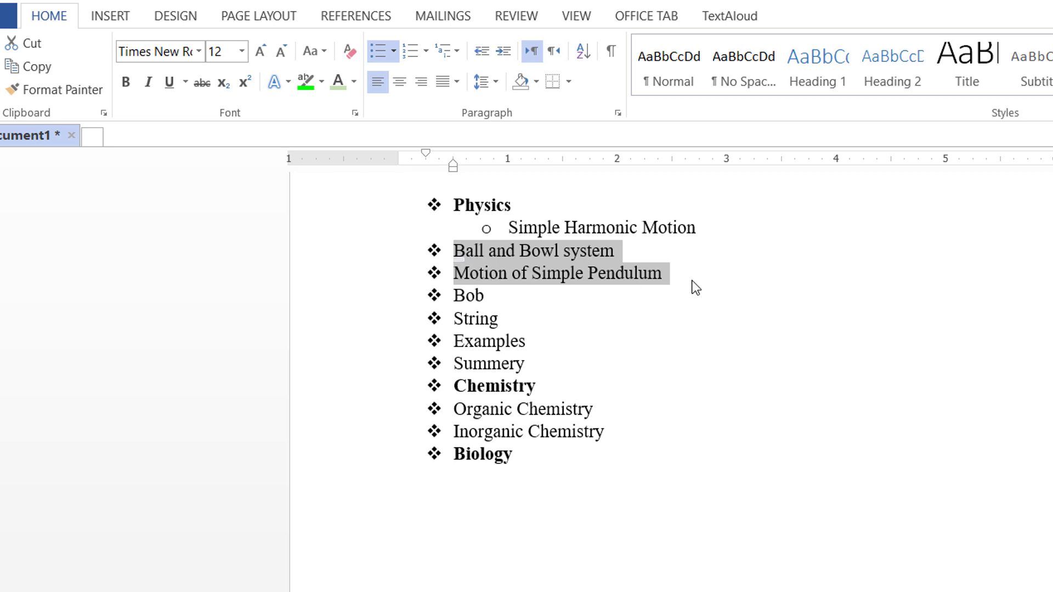
key("Tab")
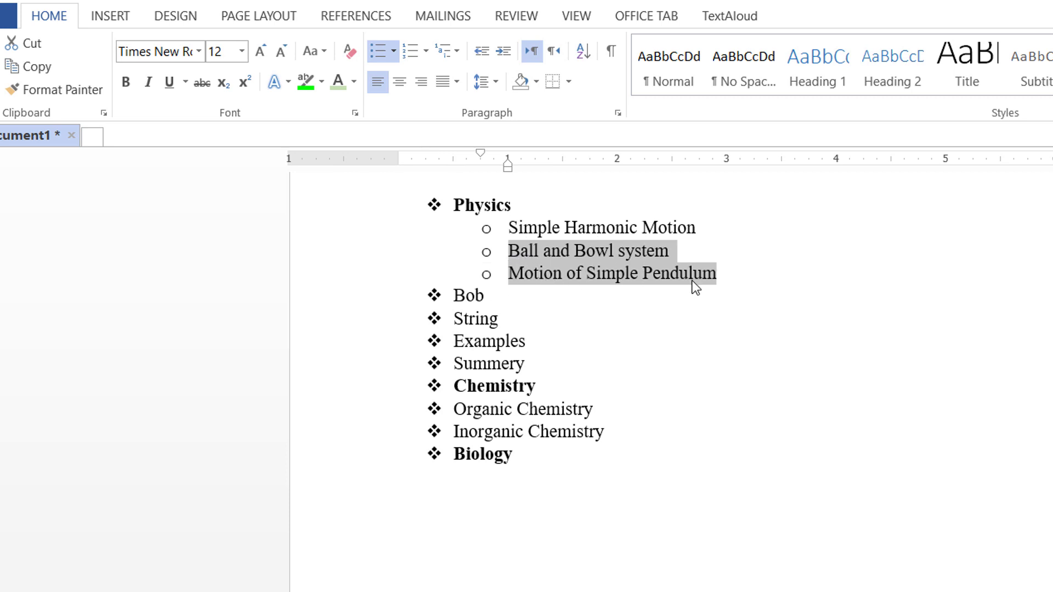
key("Tab")
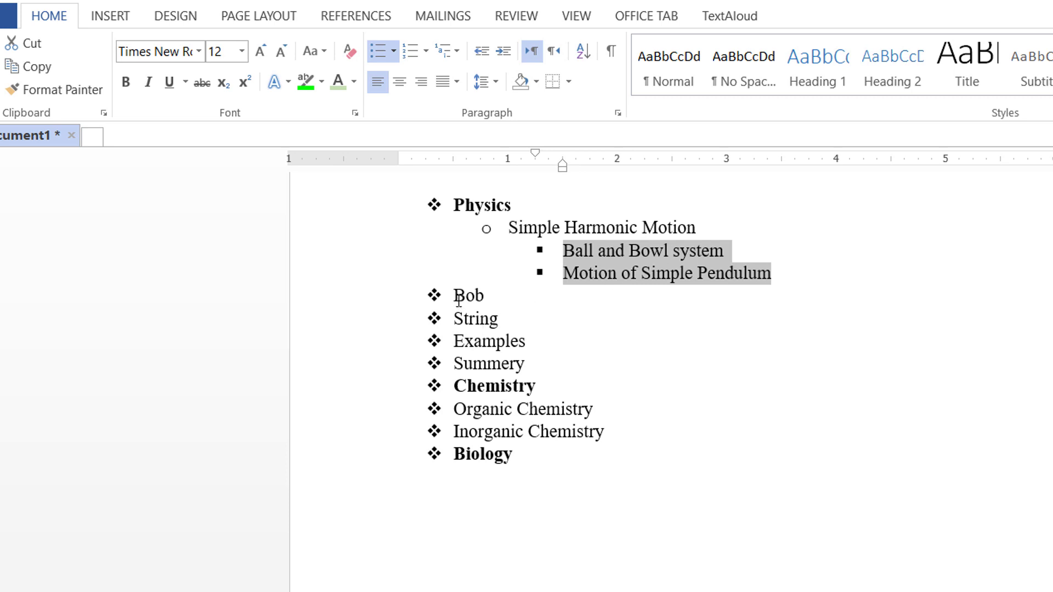
Demote Bob, String, Examples and Summery to the fourth list level under Motion of Simple Pendulum
left_click_drag(457, 296, 500, 373)
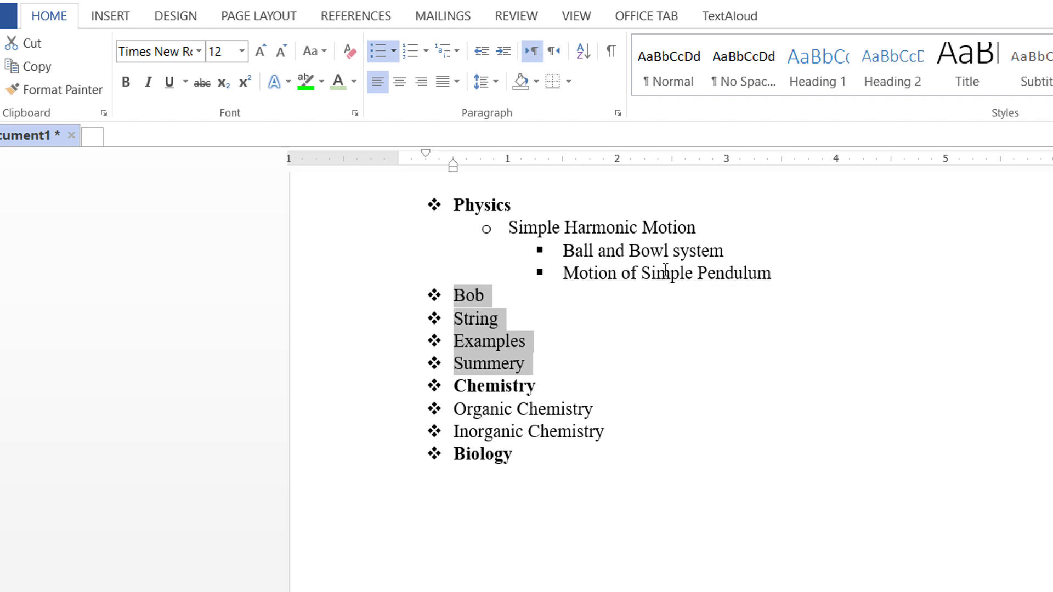
key("Tab")
key("Tab")
key("Tab")
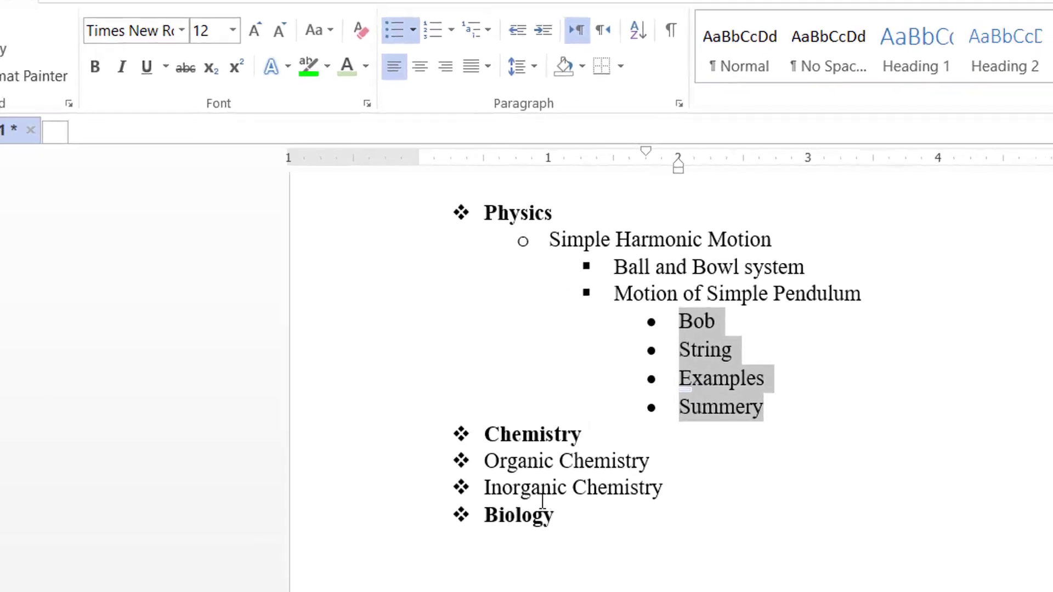
left_click(470, 213)
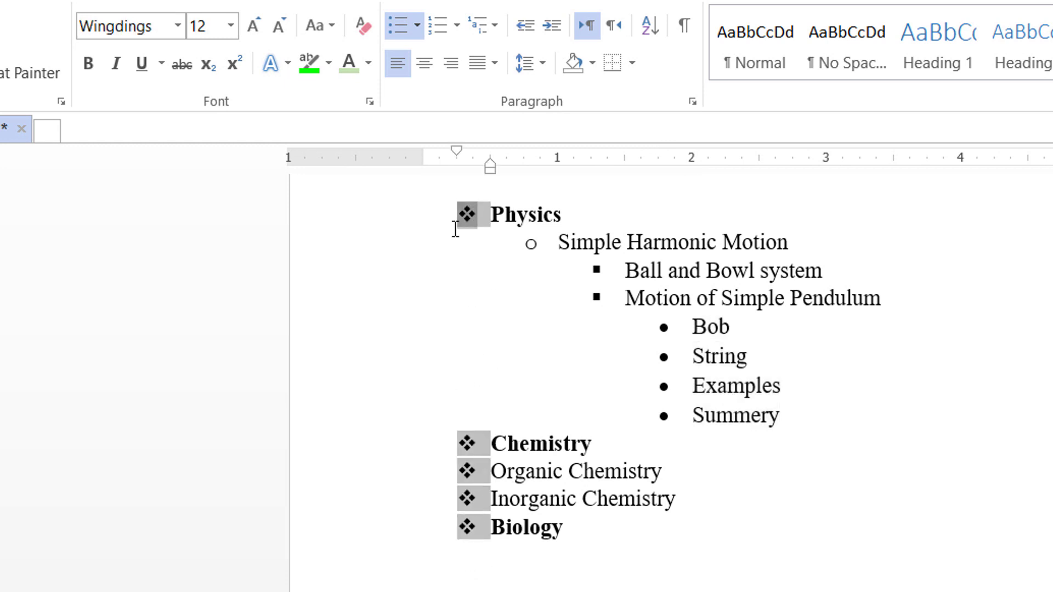
left_click(403, 25)
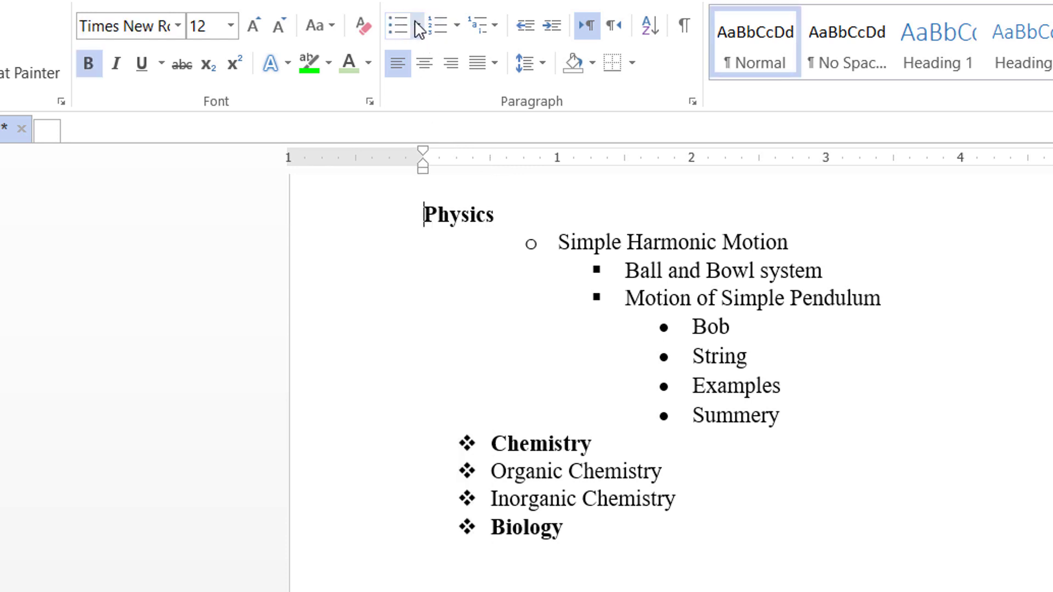
key("ctrl+z")
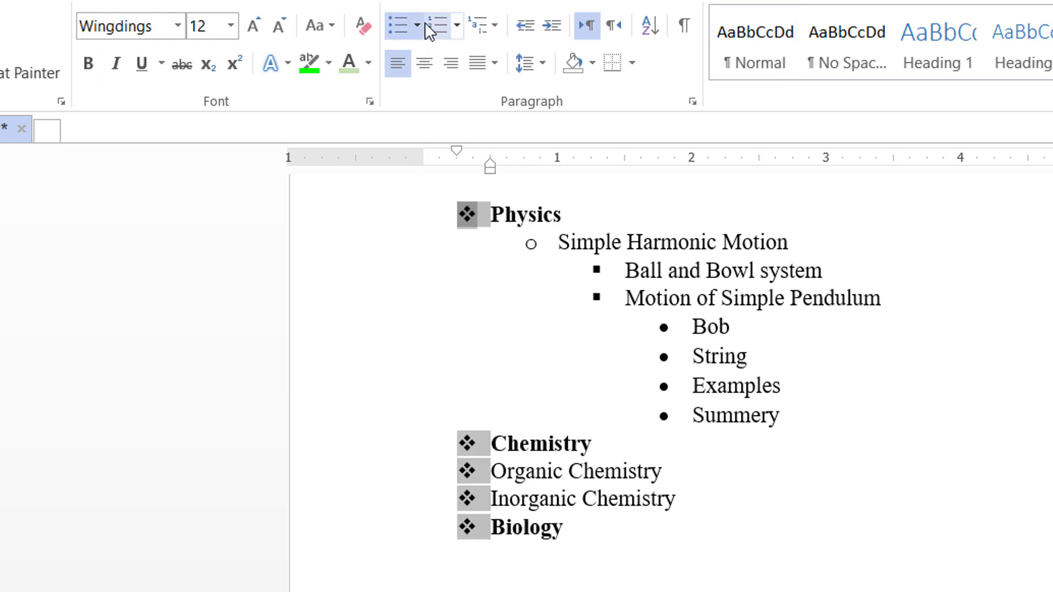
Examine the bullet styles available for the top-level bullets and select the second-level bullet of Simple Harmonic Motion
left_click(414, 26)
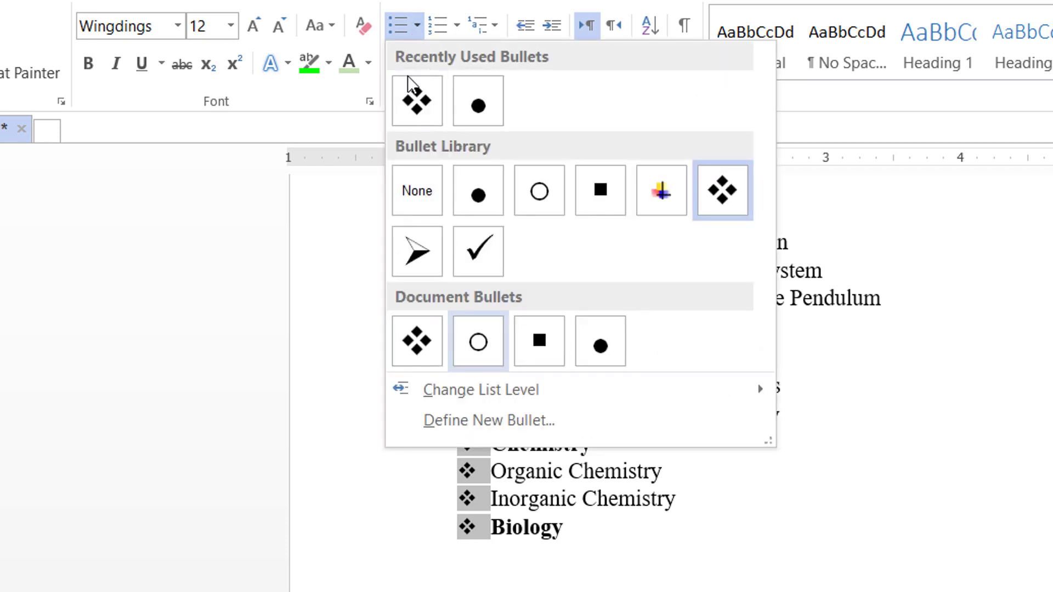
left_click(417, 21)
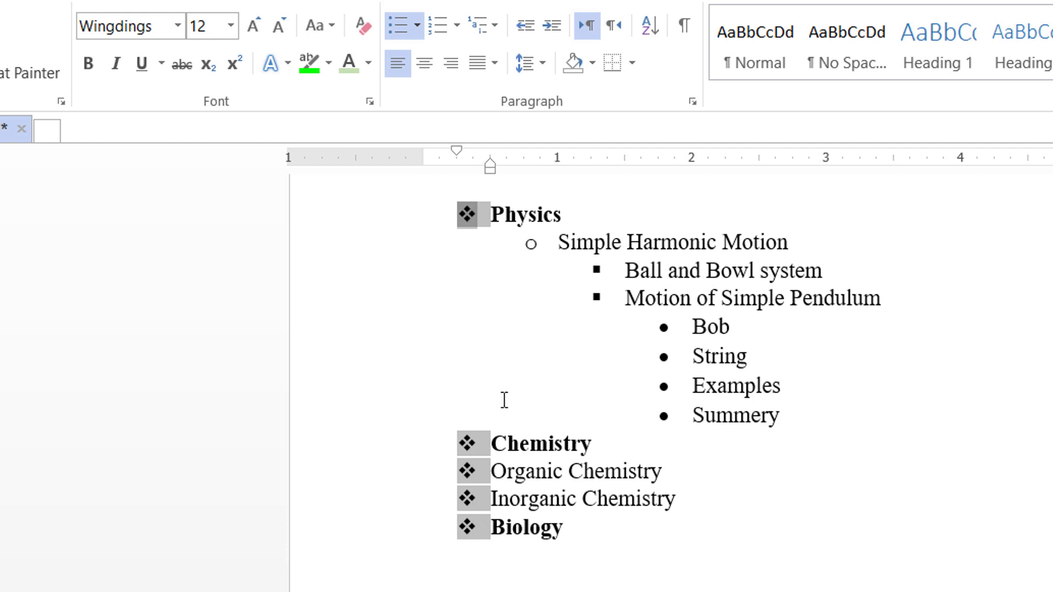
left_click(499, 213)
left_click(470, 218)
left_click(536, 241)
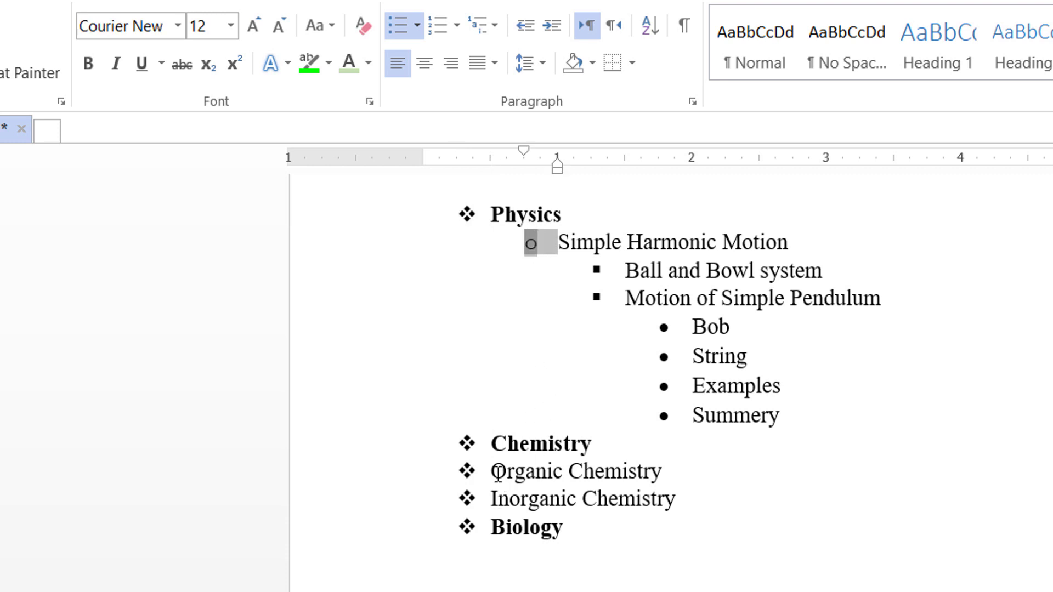
Demote Organic Chemistry and Inorganic Chemistry to the second list level under Chemistry
left_click_drag(497, 470, 688, 478)
left_click(501, 488)
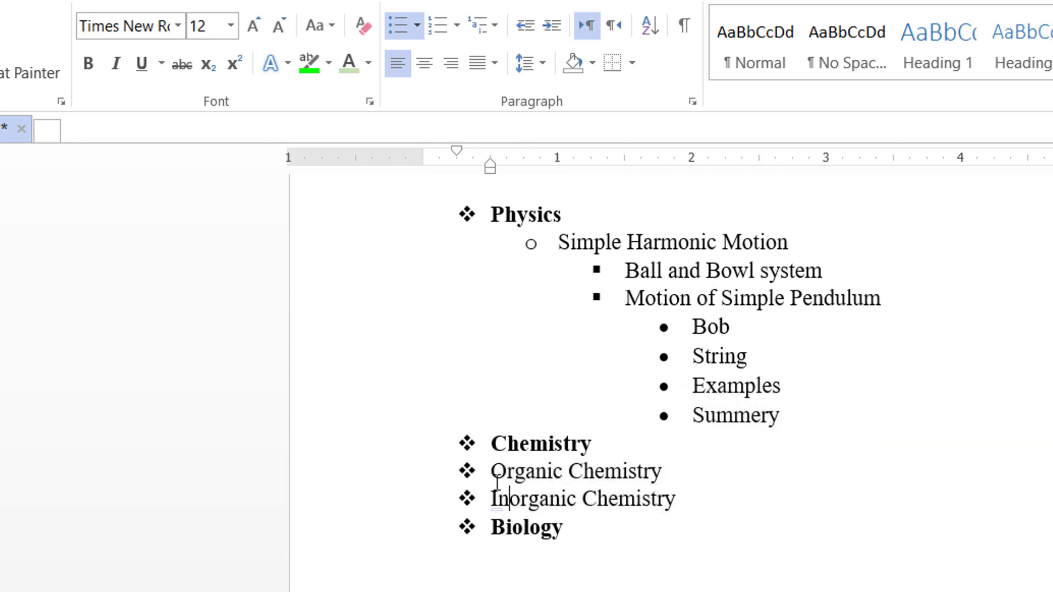
left_click_drag(496, 475, 680, 505)
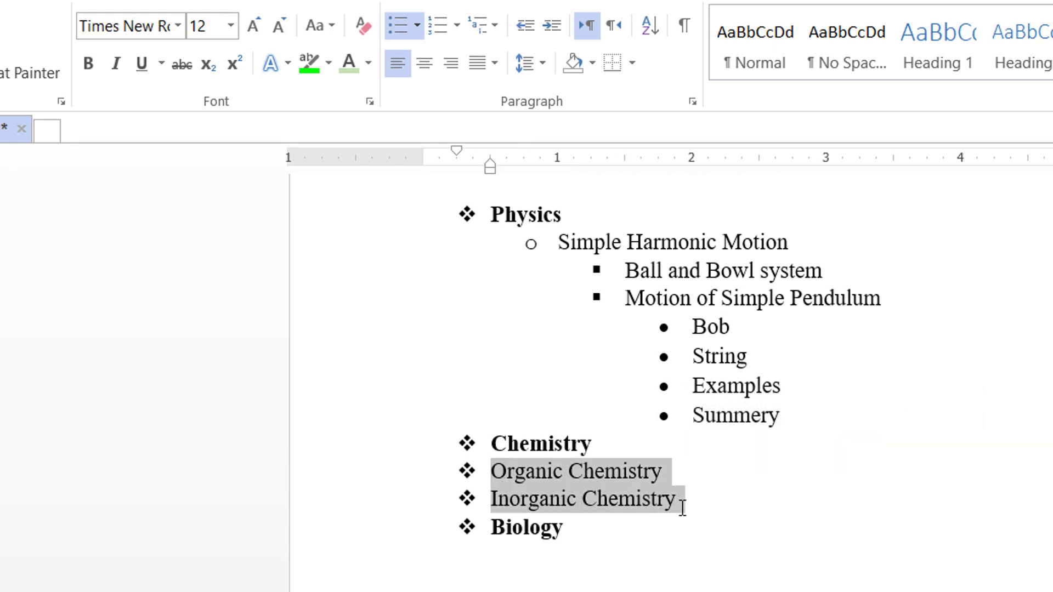
key("Tab")
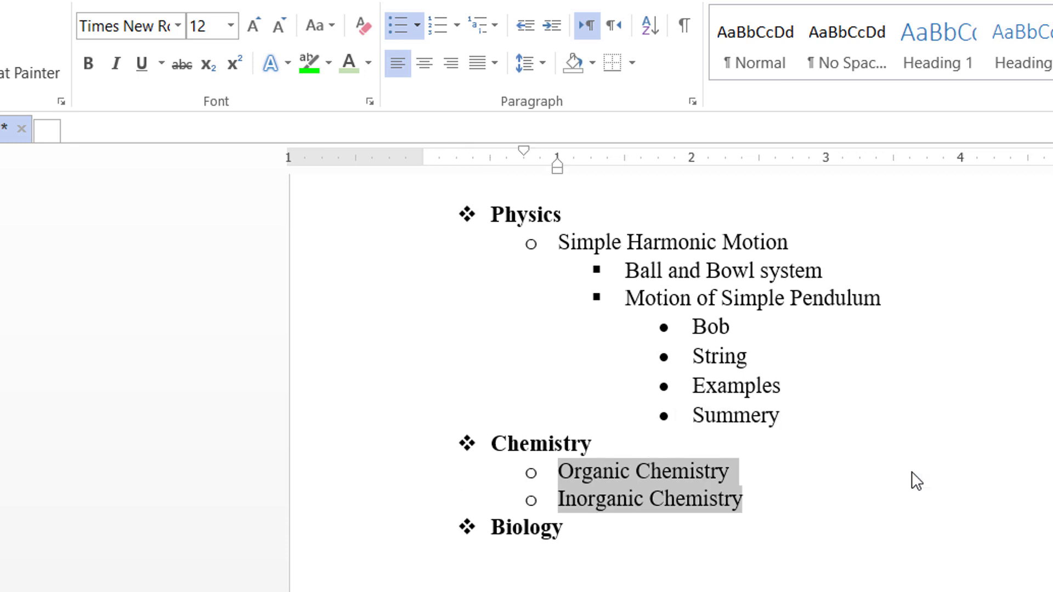
Select the bullets of each list level in turn to examine which items share the same level
left_click(530, 244)
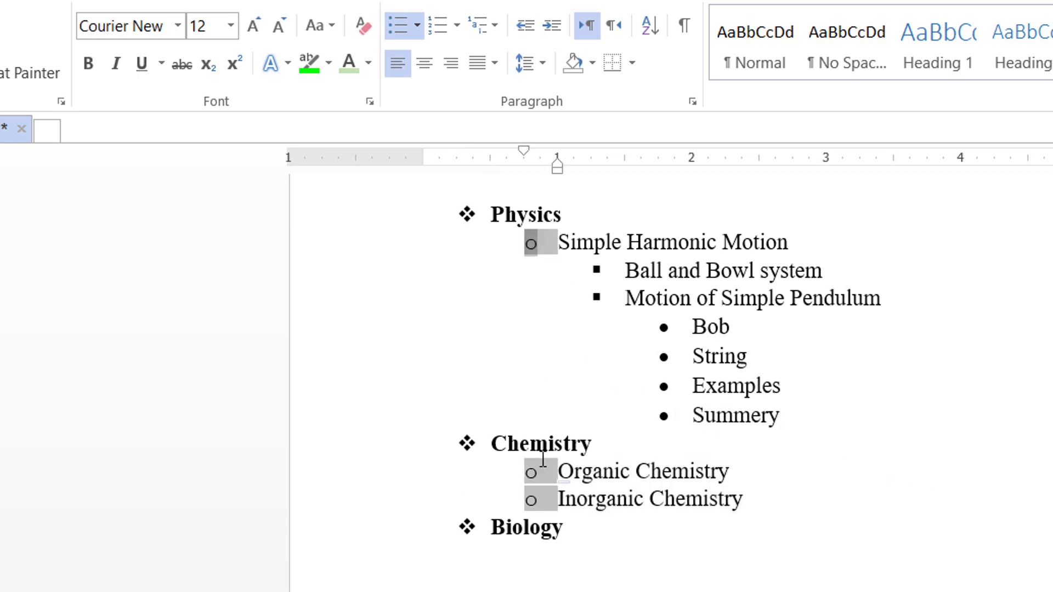
left_click(471, 216)
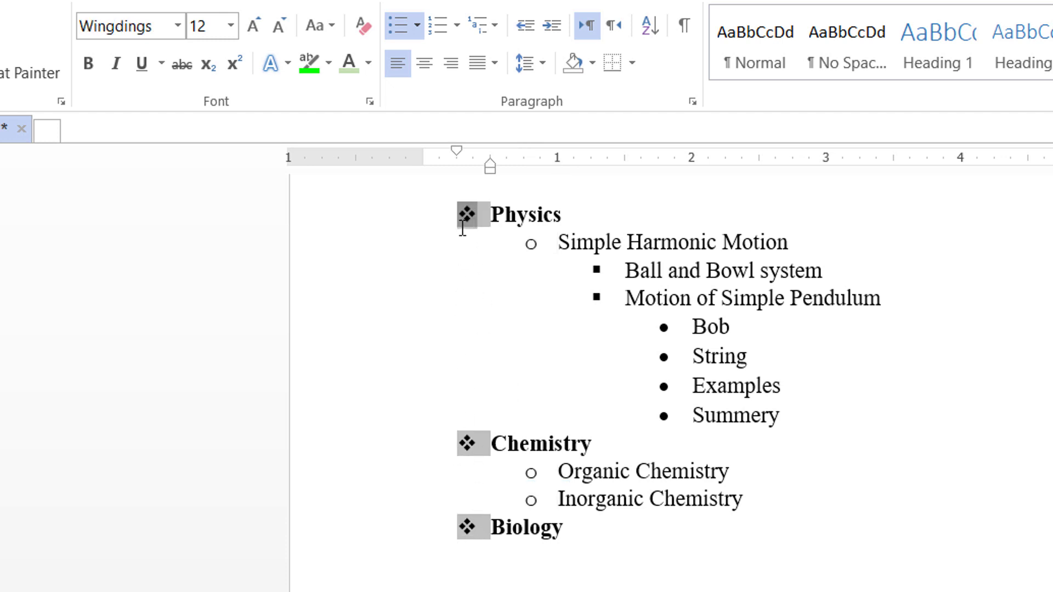
left_click(531, 473)
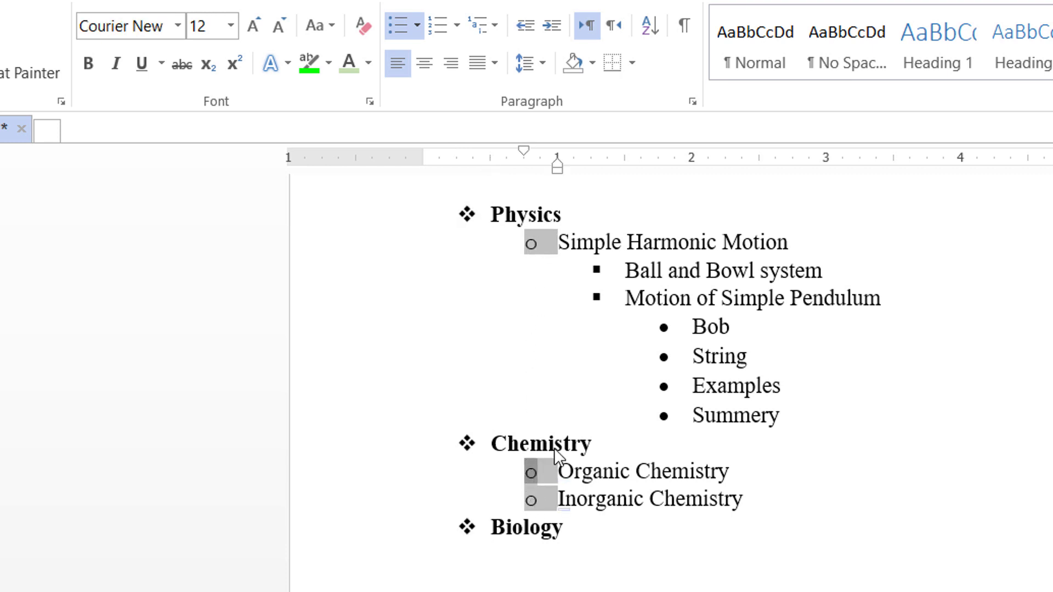
left_click(596, 269)
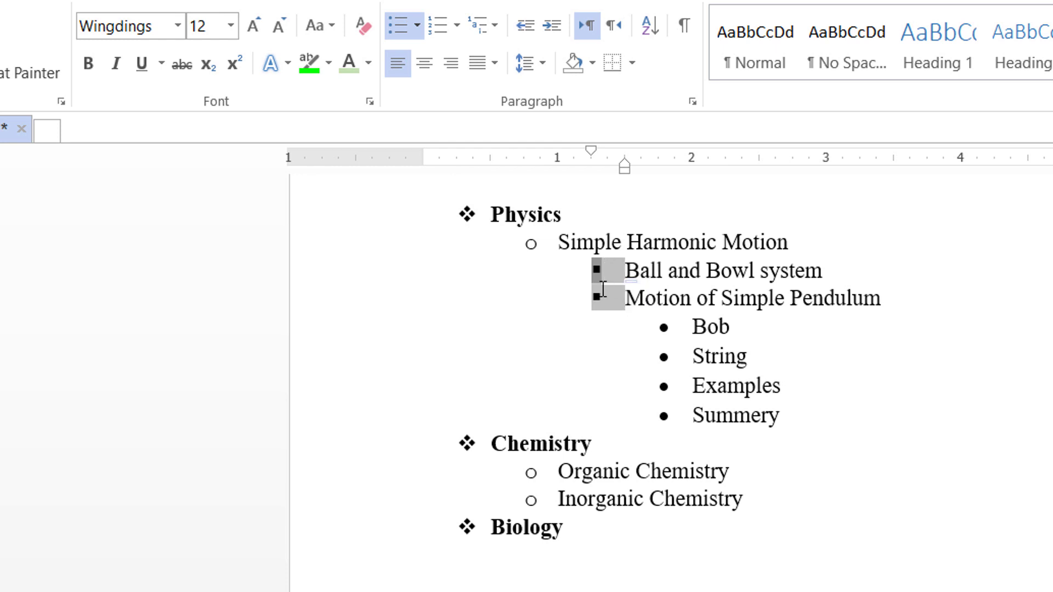
left_click(664, 328)
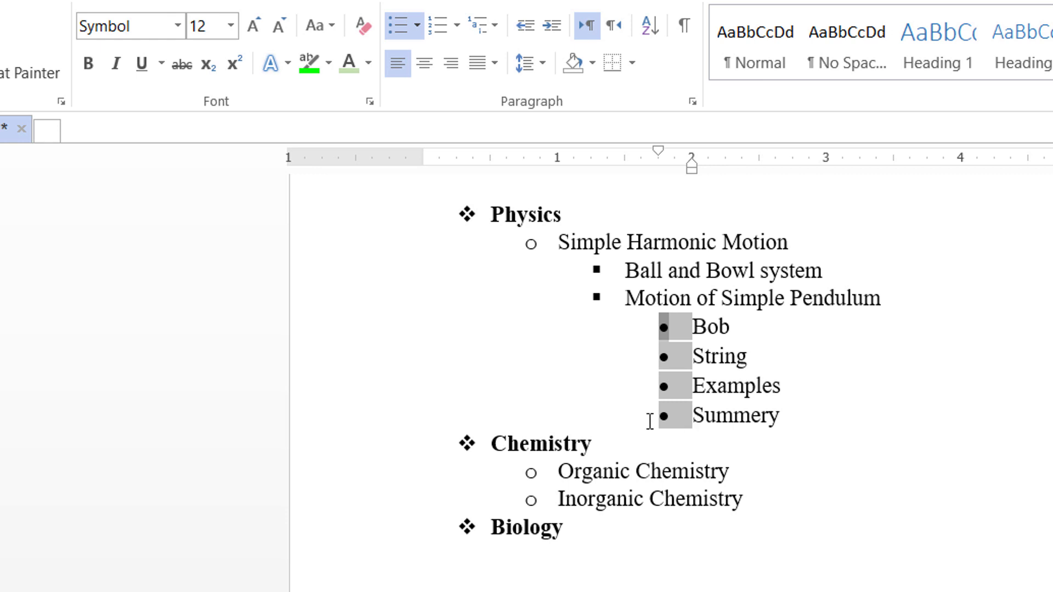
left_click(532, 247)
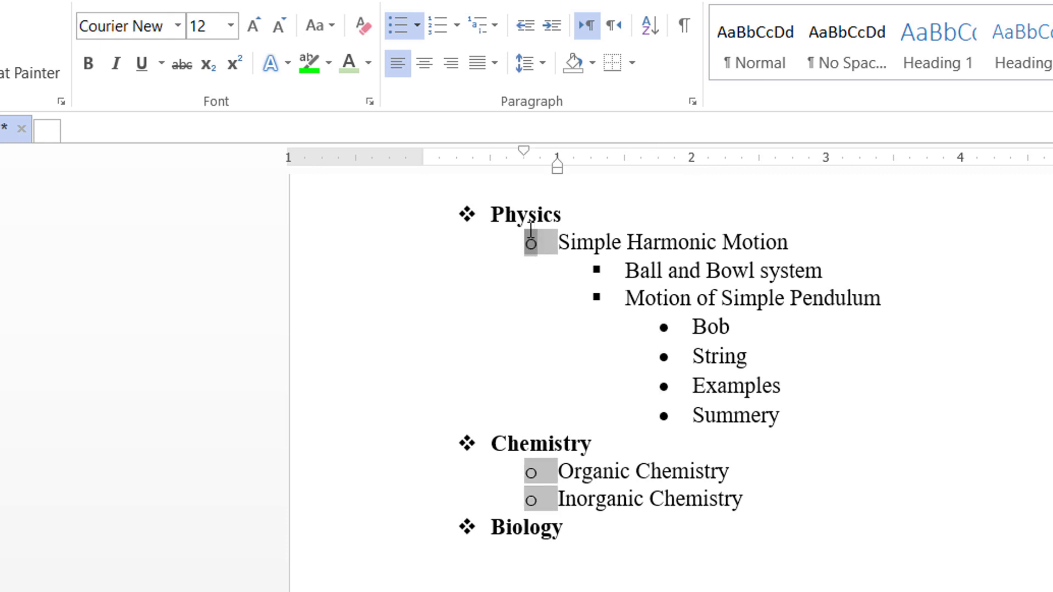
Try the multicoloured picture bullet on the top-level subjects Physics, Chemistry and Biology, and replace it with the check mark bullet
left_click(469, 214)
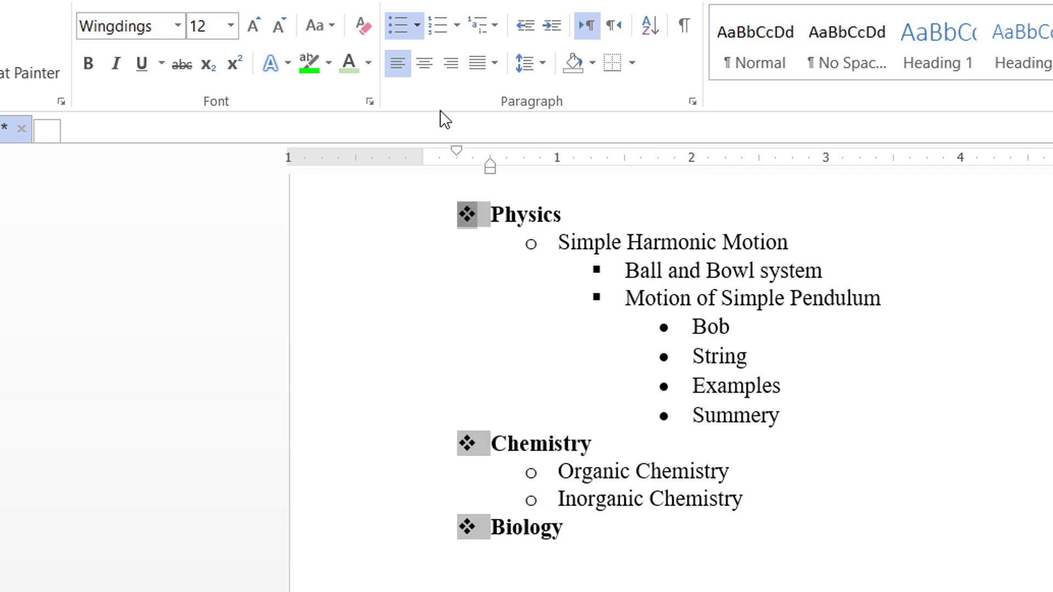
left_click(417, 25)
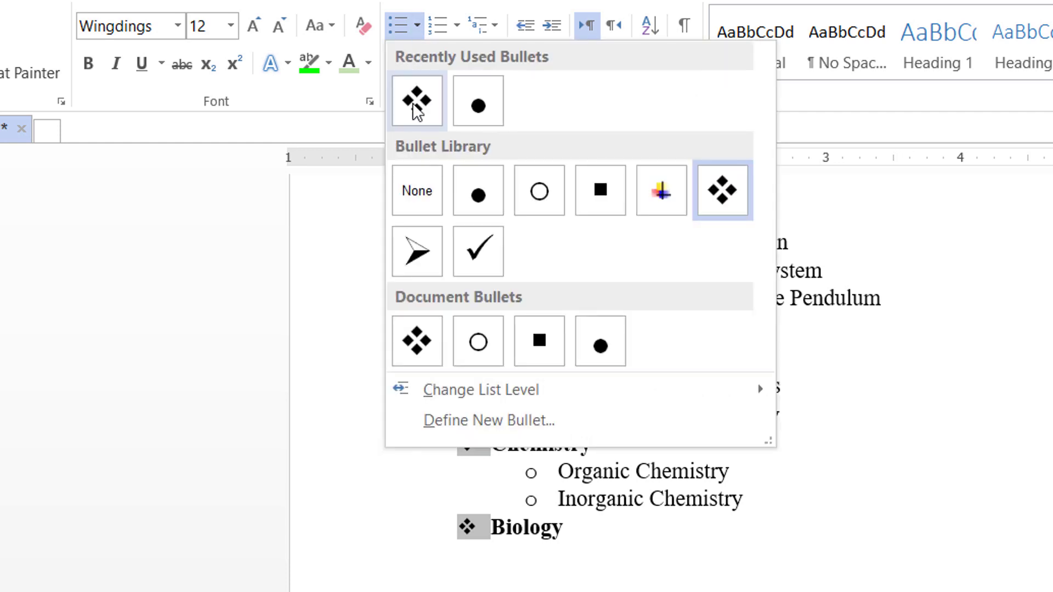
left_click(655, 193)
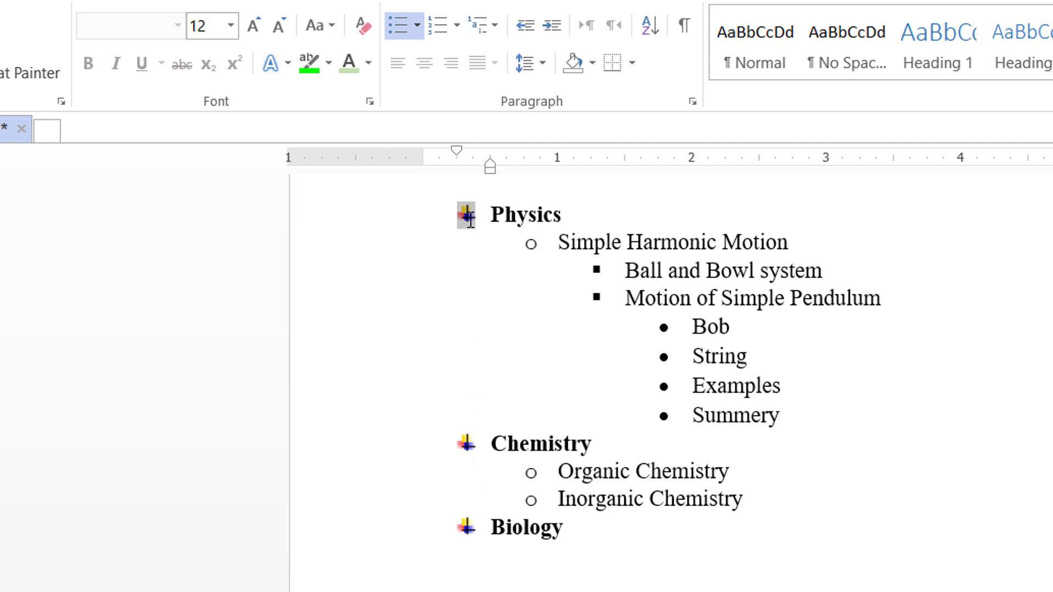
left_click(418, 36)
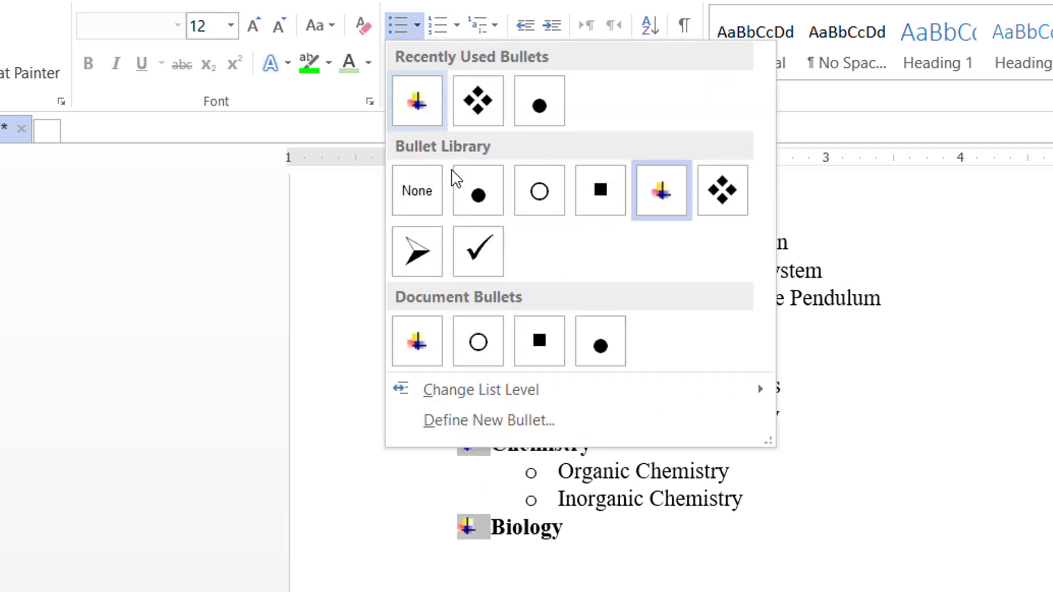
left_click(474, 255)
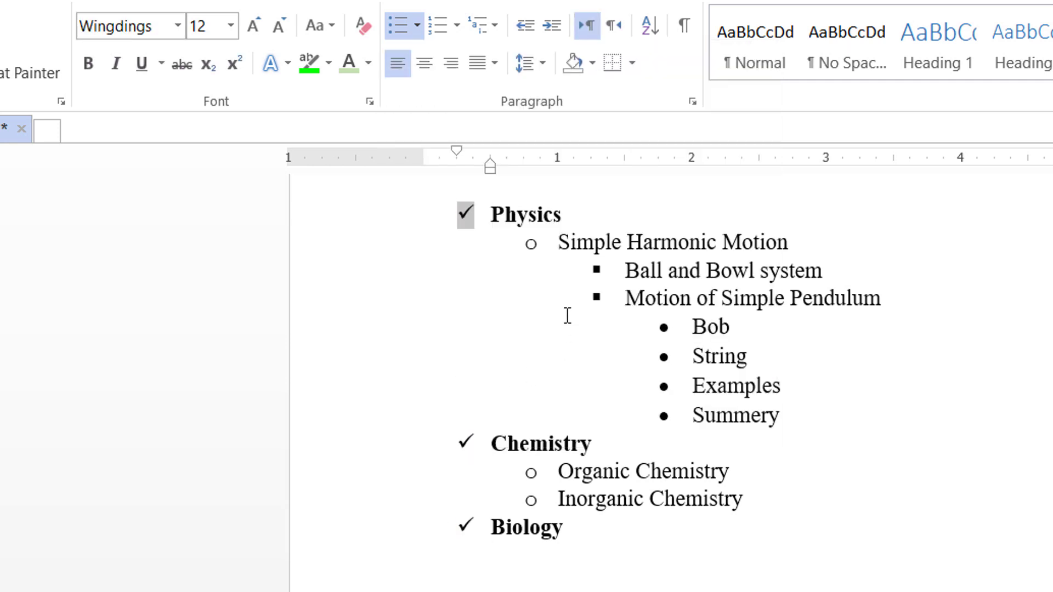
Change the second-level bullets of Simple Harmonic Motion, Organic Chemistry and Inorganic Chemistry to the arrowhead bullet
left_click(530, 247)
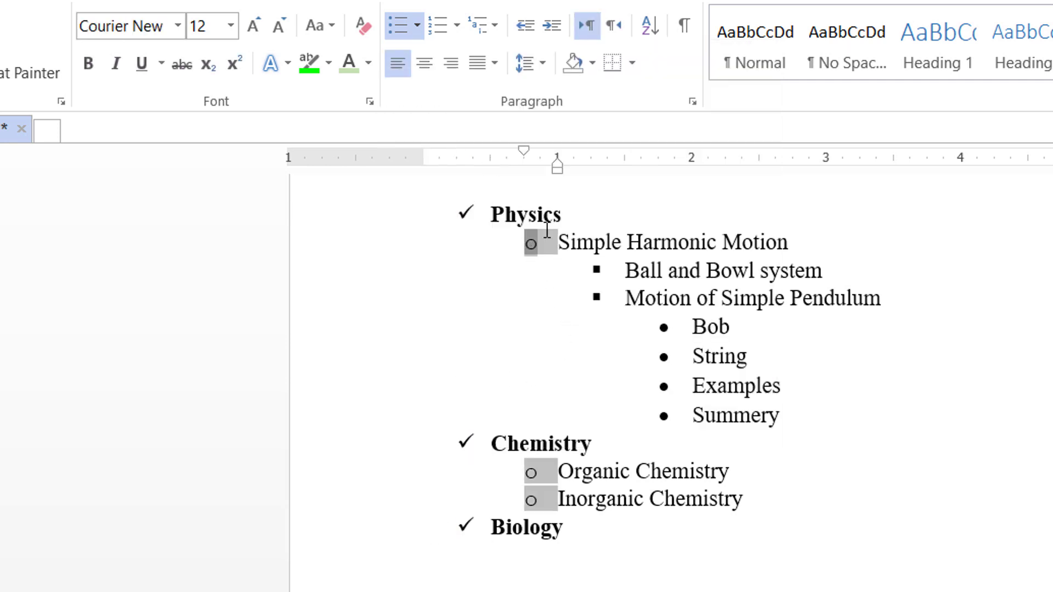
left_click(417, 22)
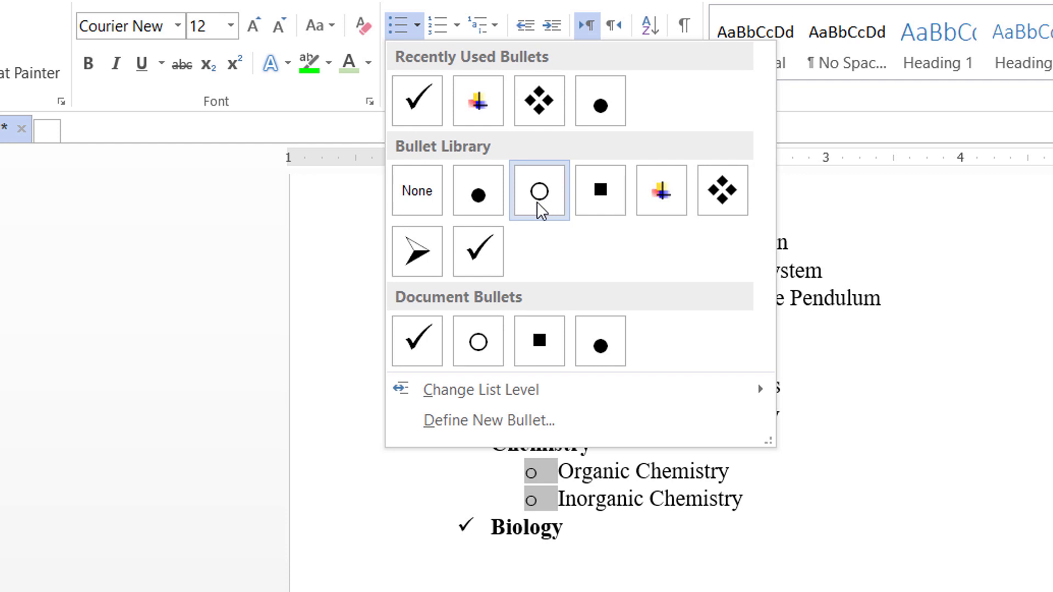
left_click(419, 255)
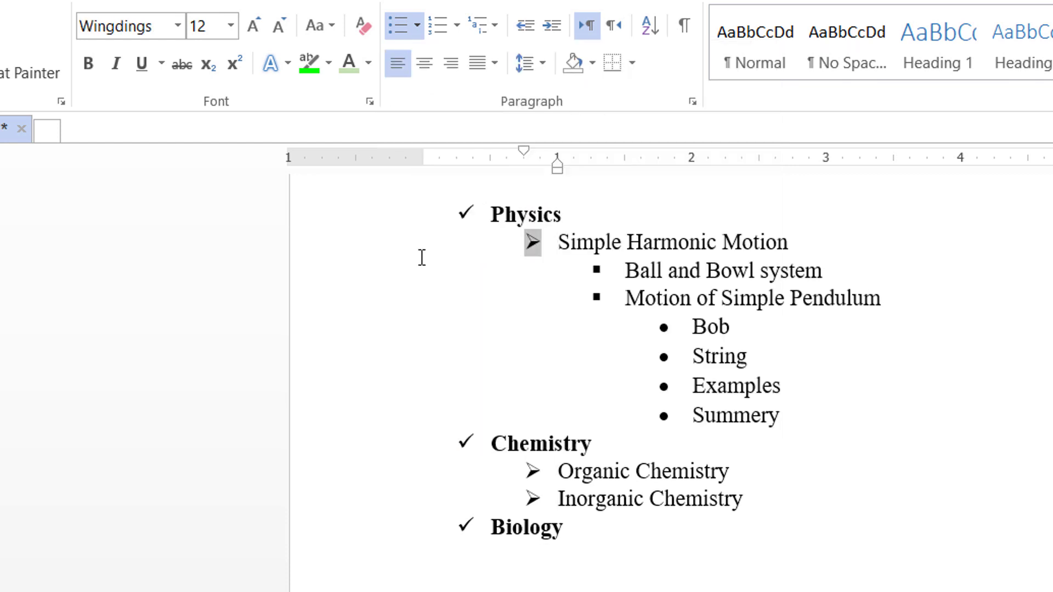
left_click(540, 265)
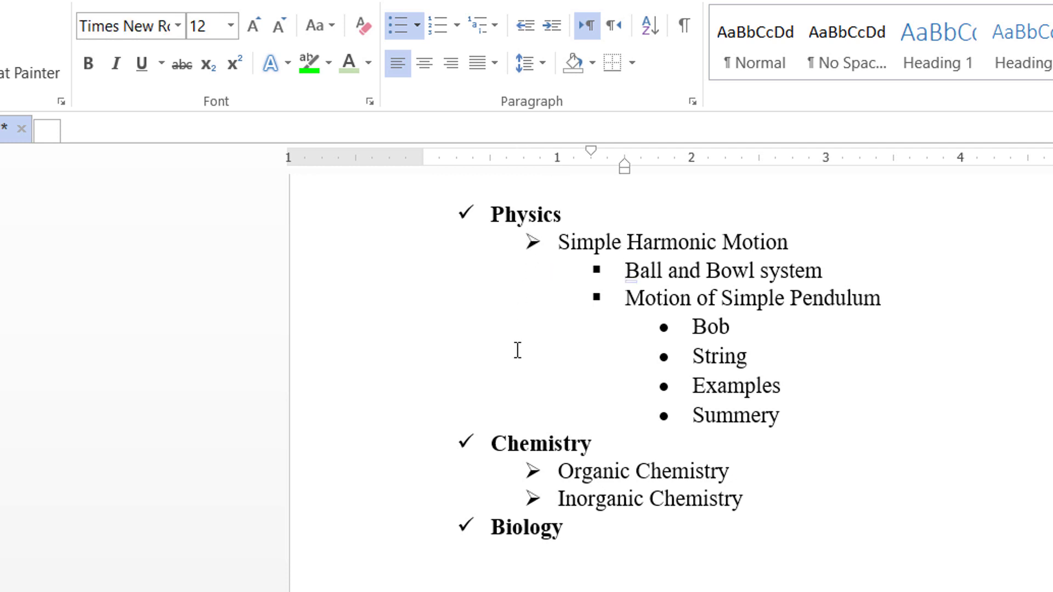
Define the outlined right arrow, Wingdings character 240, as the new bullet for Ball and Bowl system and Motion of Simple Pendulum
left_click(597, 272)
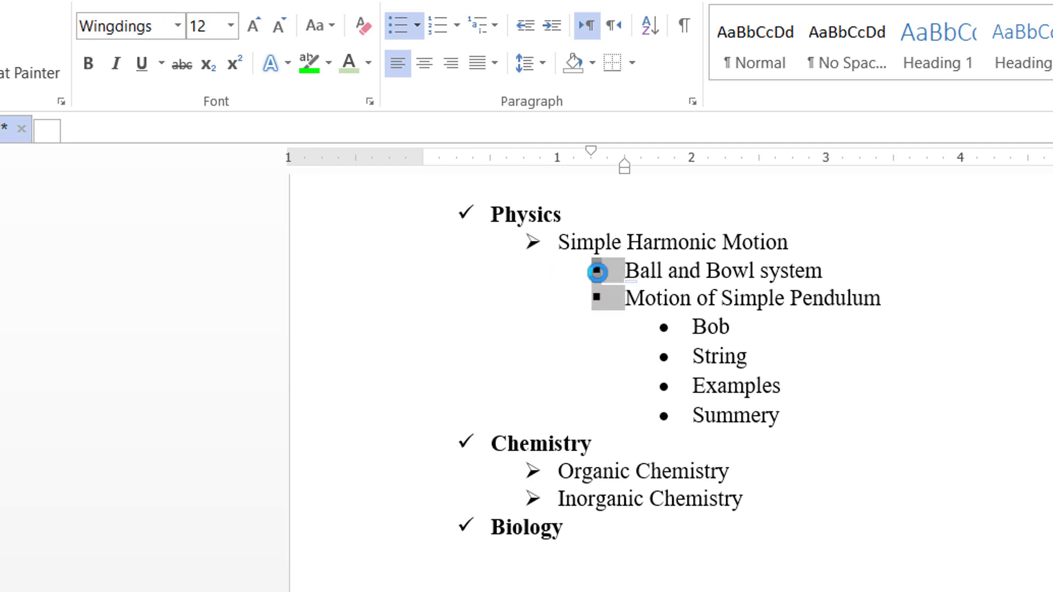
left_click(415, 21)
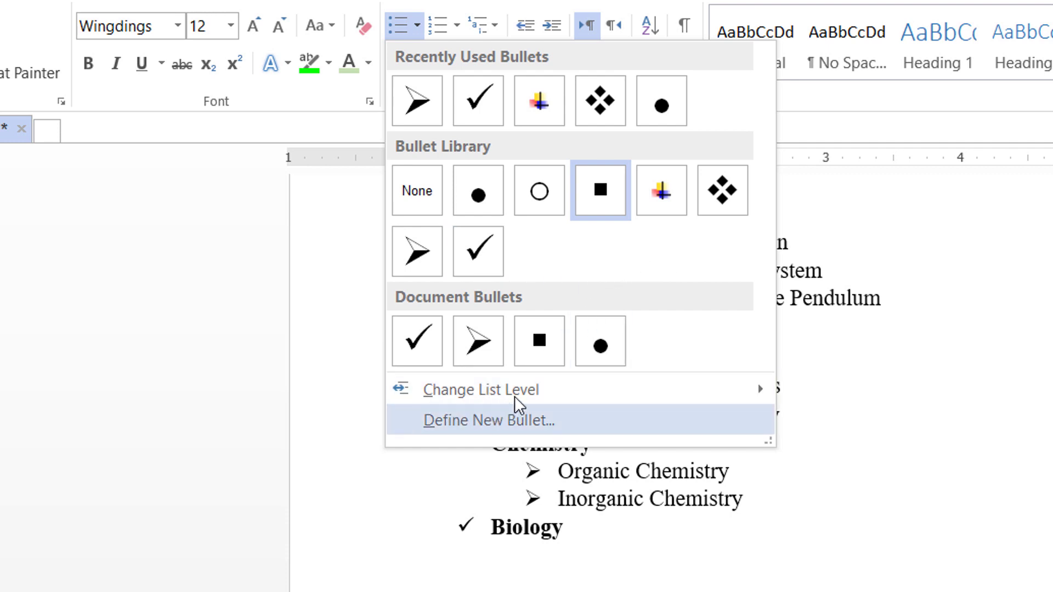
mouse_move(522, 391)
left_click(501, 423)
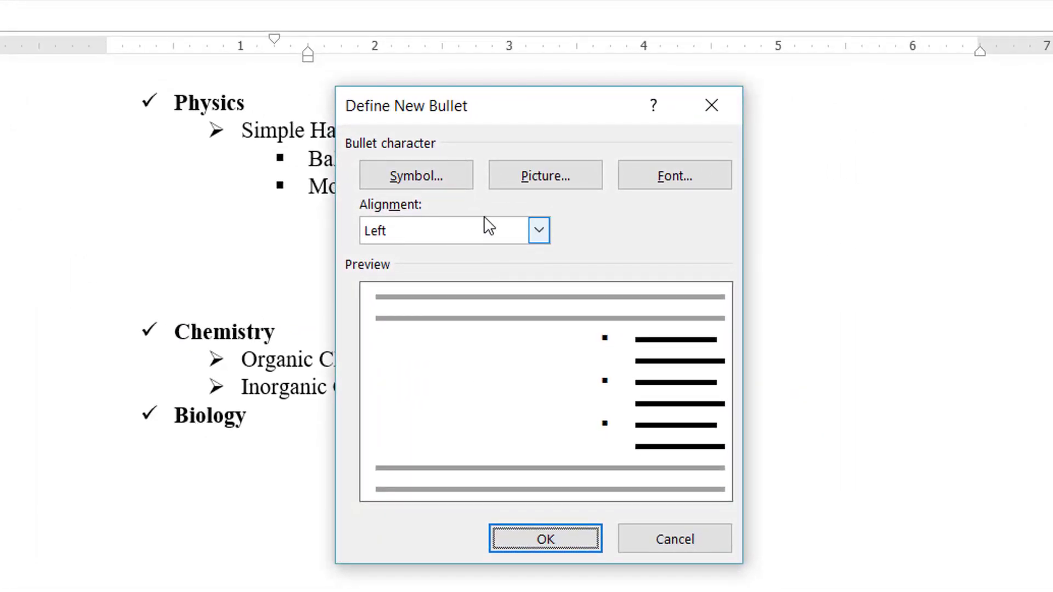
left_click(413, 173)
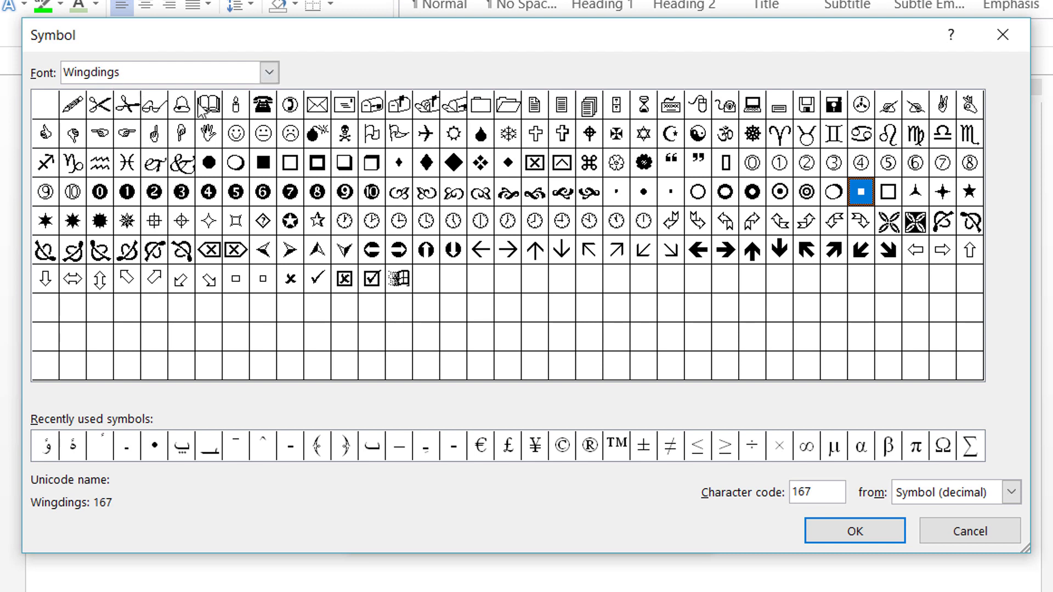
left_click(271, 74)
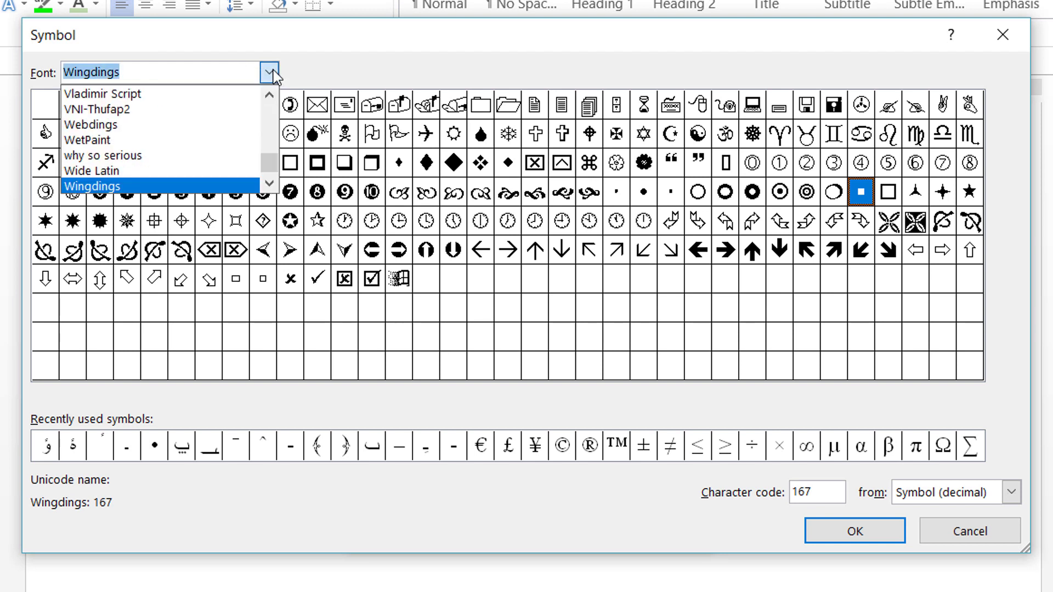
scroll(235, 142, "down", 1)
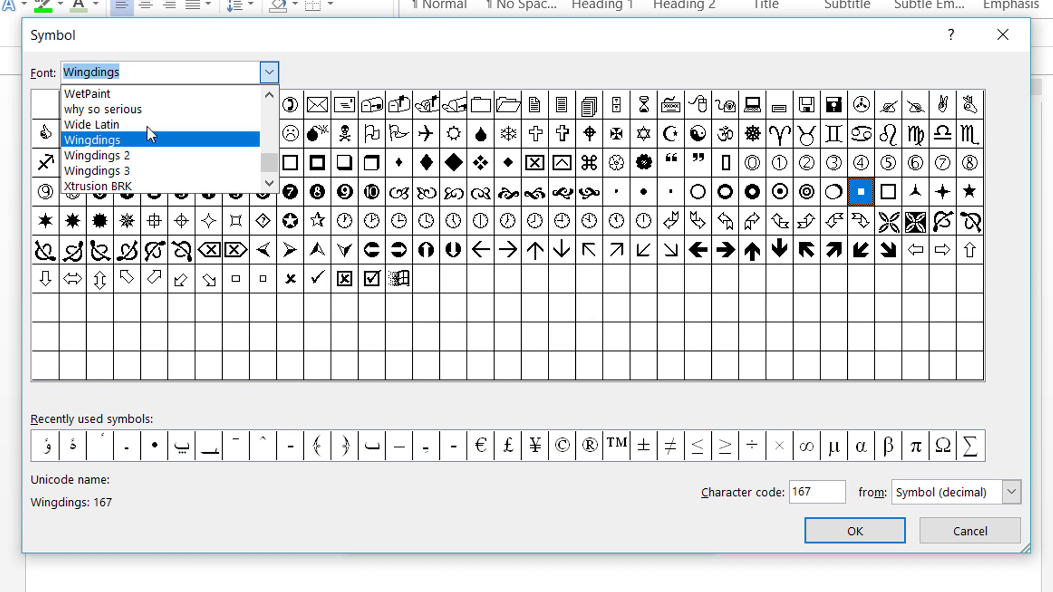
left_click(377, 25)
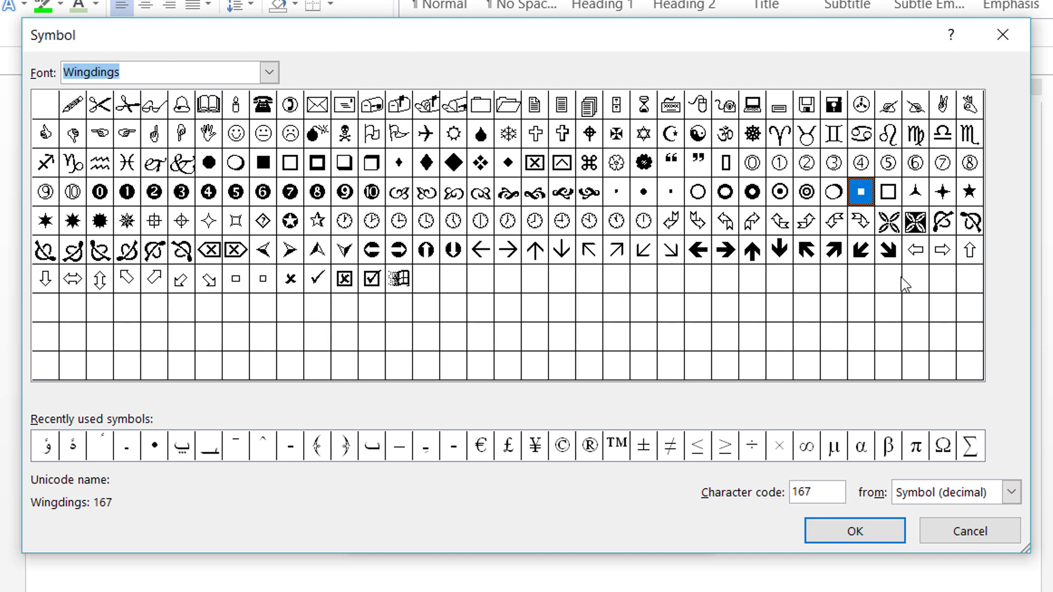
left_click(943, 253)
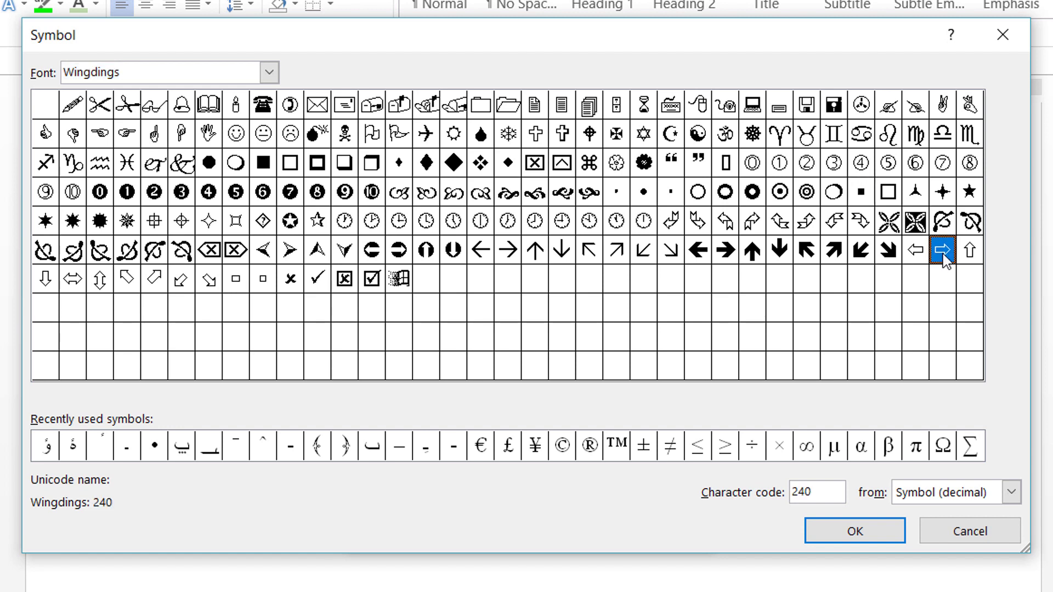
left_click(855, 532)
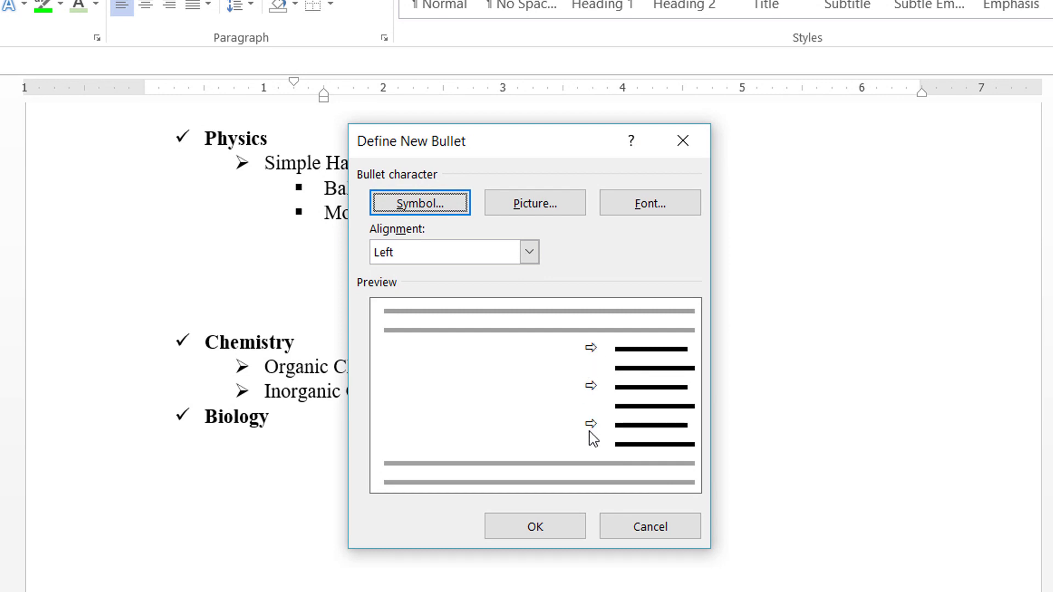
left_click(535, 527)
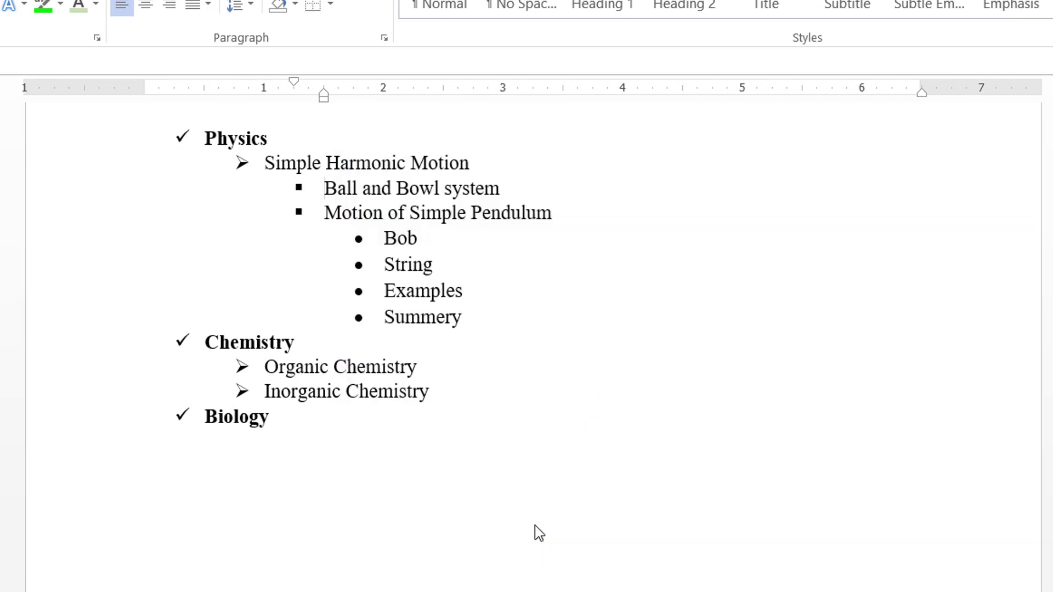
left_click(304, 188)
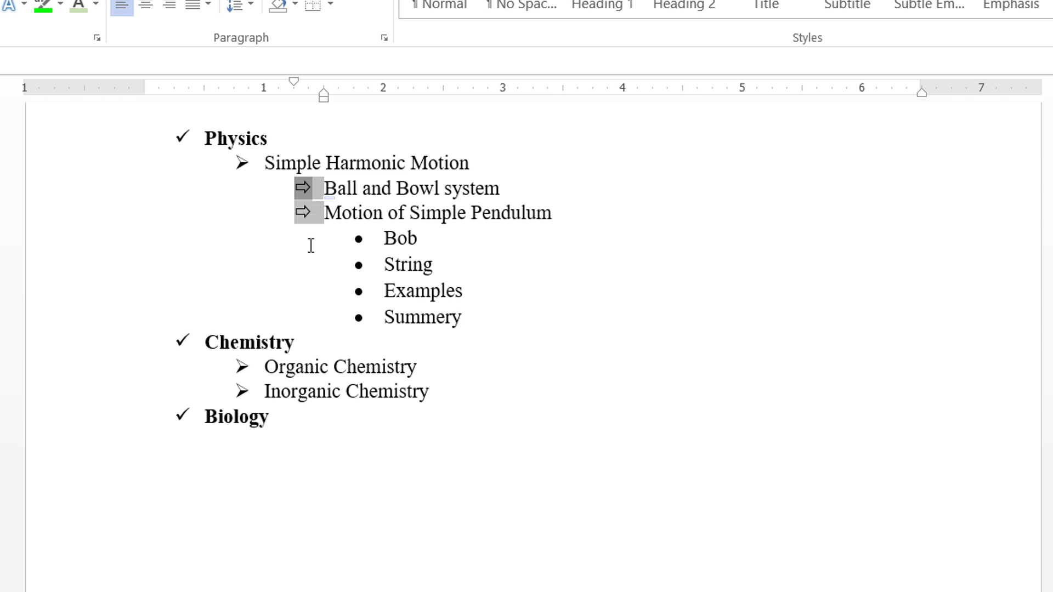
Define a red font colour for the round bullets of Bob, String, Examples and Summery
left_click(357, 239)
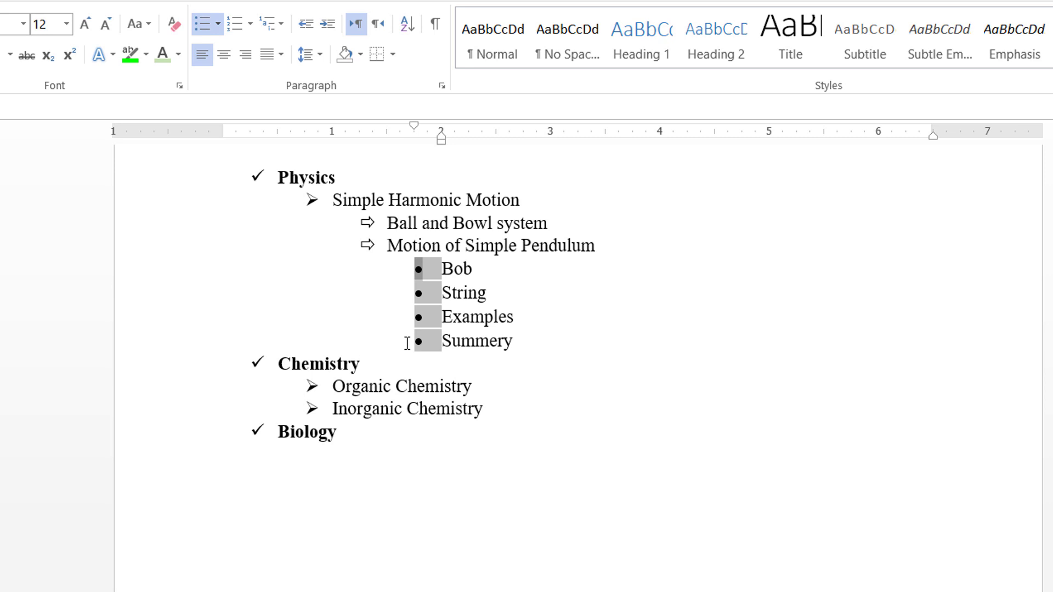
left_click(218, 29)
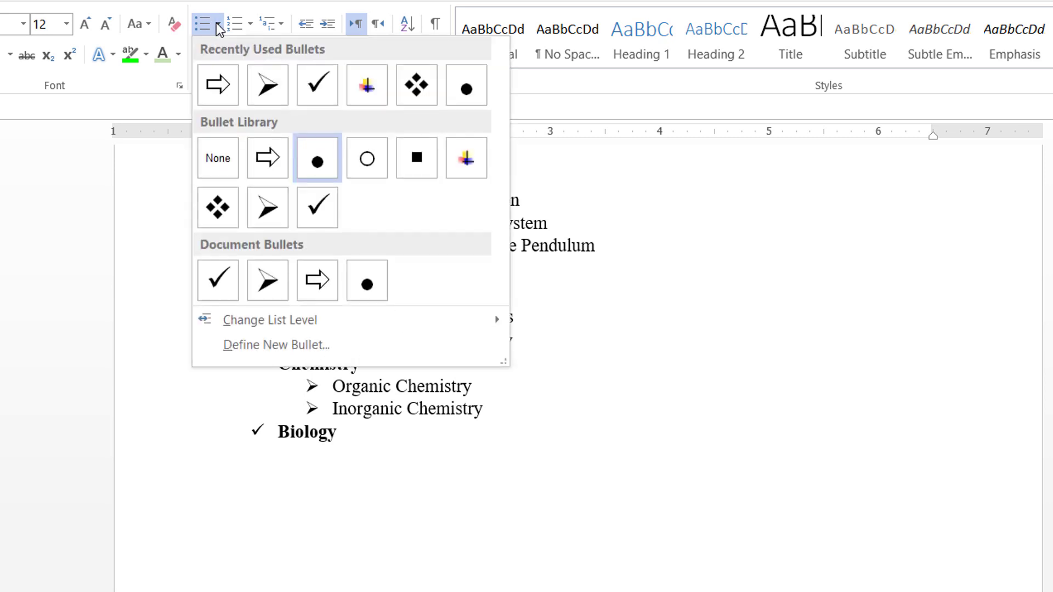
left_click(276, 345)
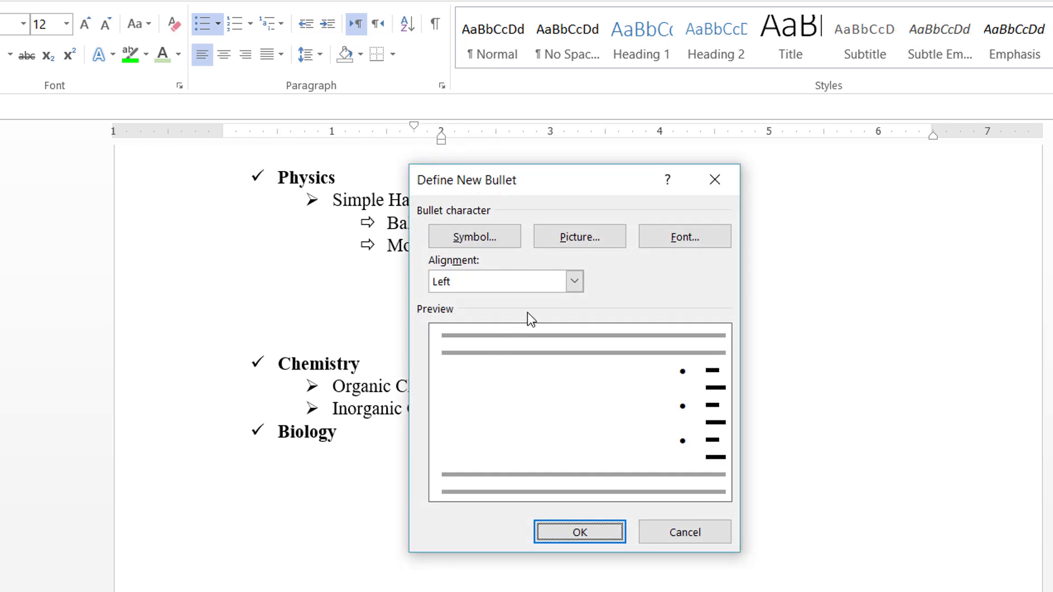
left_click(683, 238)
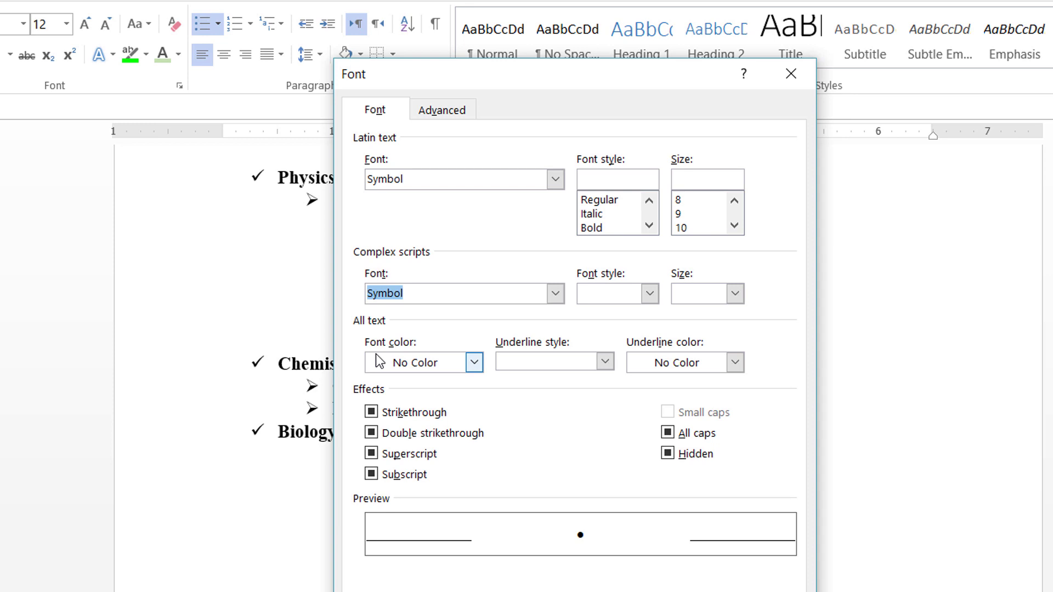
left_click(474, 363)
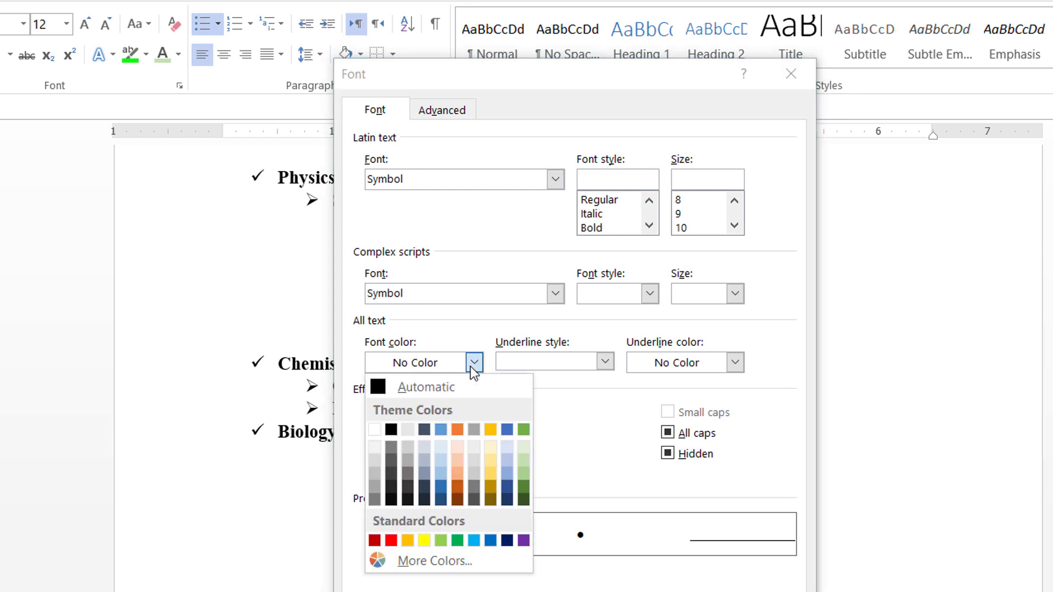
left_click(393, 541)
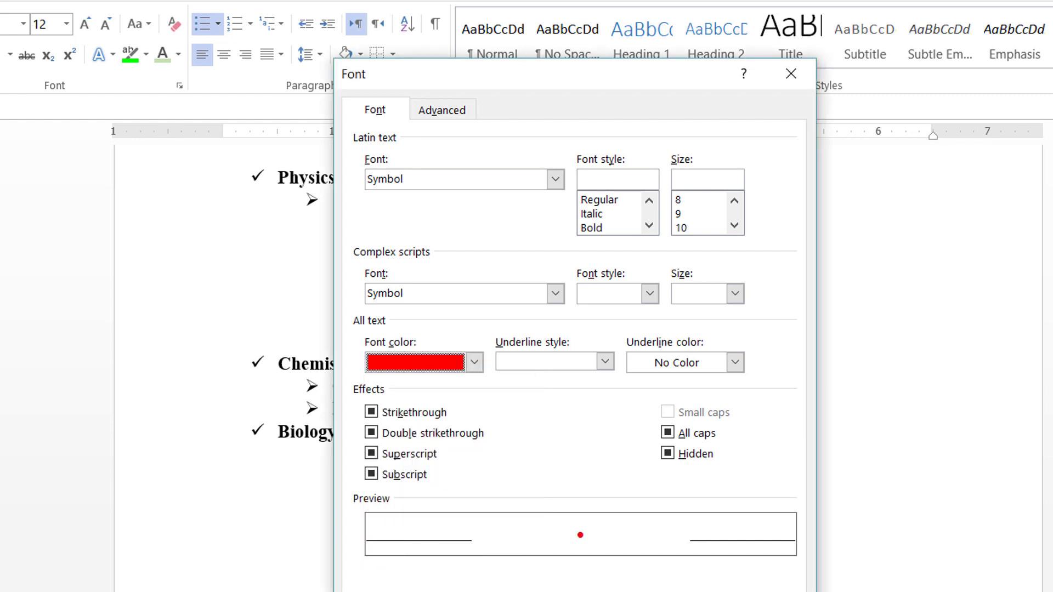
key("Return")
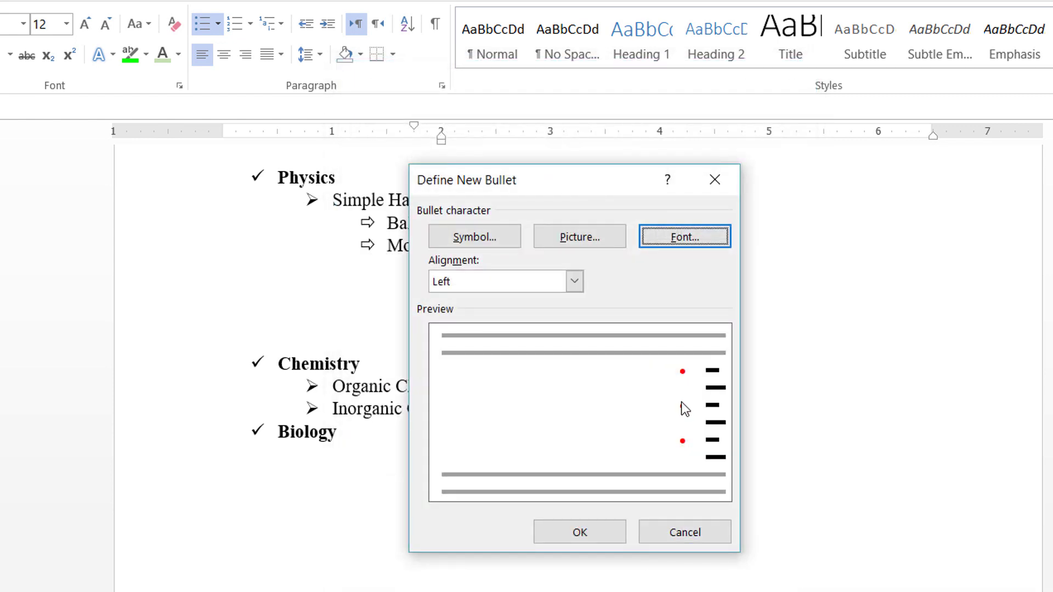
left_click(578, 534)
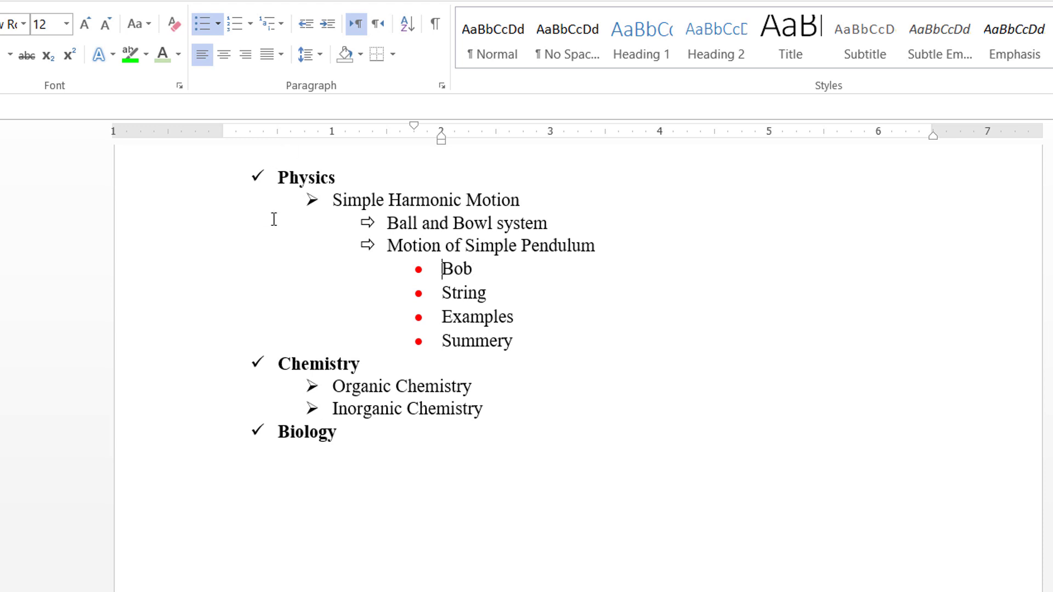
Replace the bullets of Bob, String, Examples and Summery with the lowercase a., b., c. numbering format
left_click(418, 269)
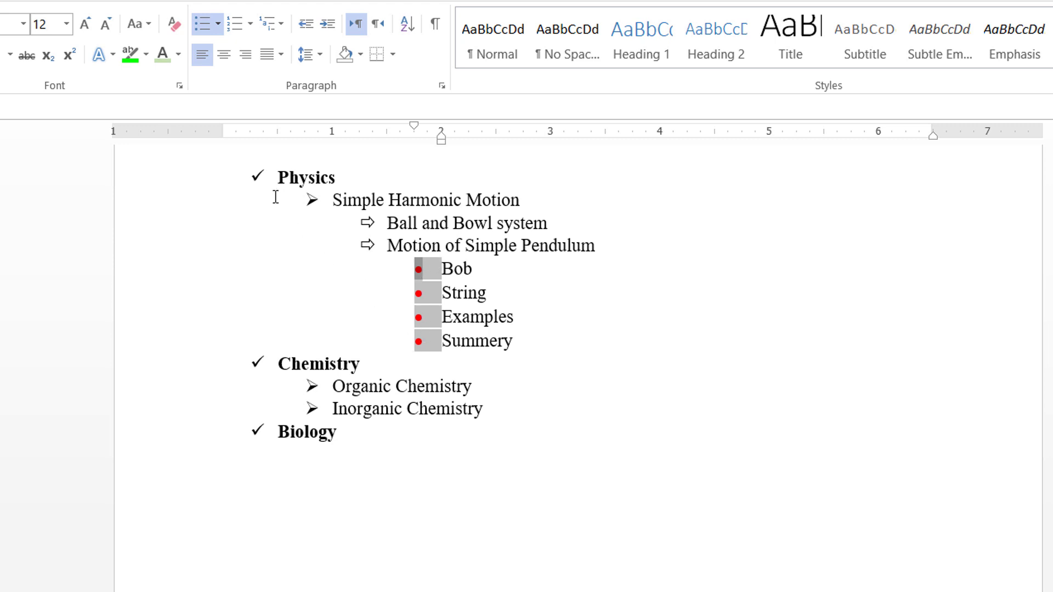
left_click(250, 24)
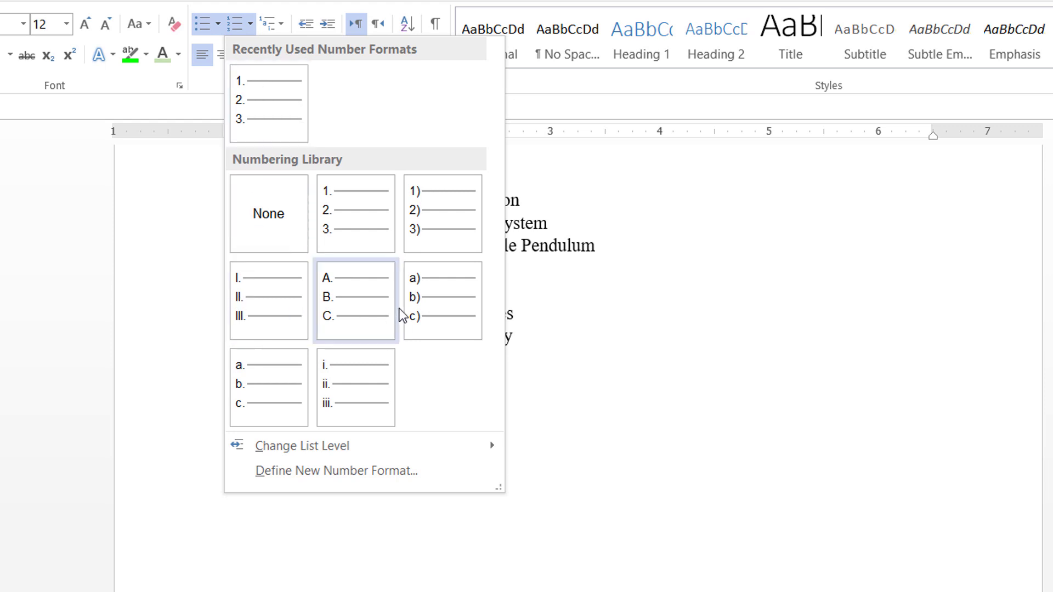
left_click(261, 386)
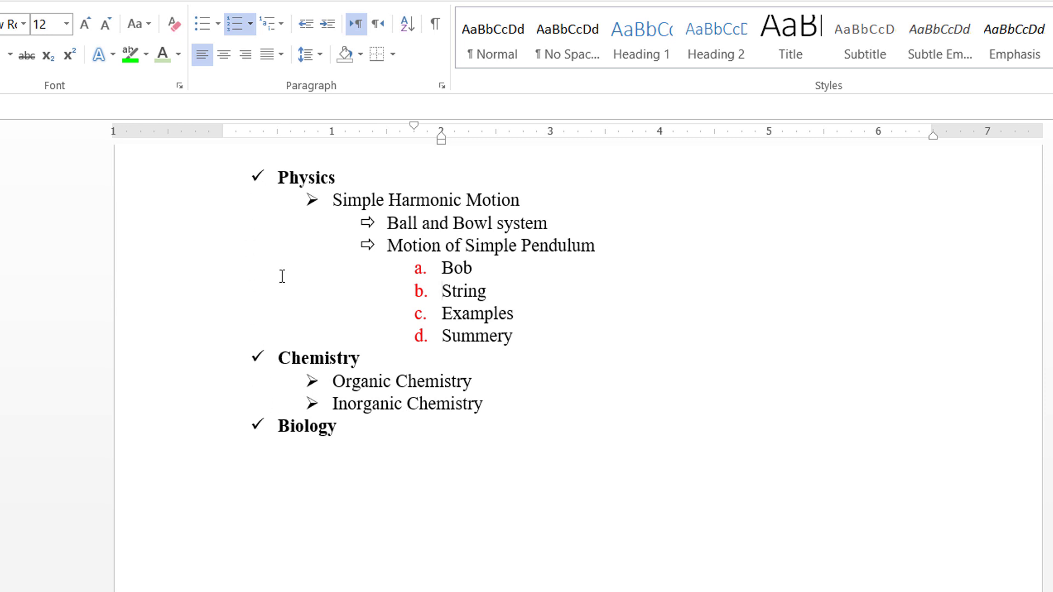
Change the check mark bullets of Physics, Chemistry and Biology to the 1., 2., 3. numbering format
left_click(257, 179)
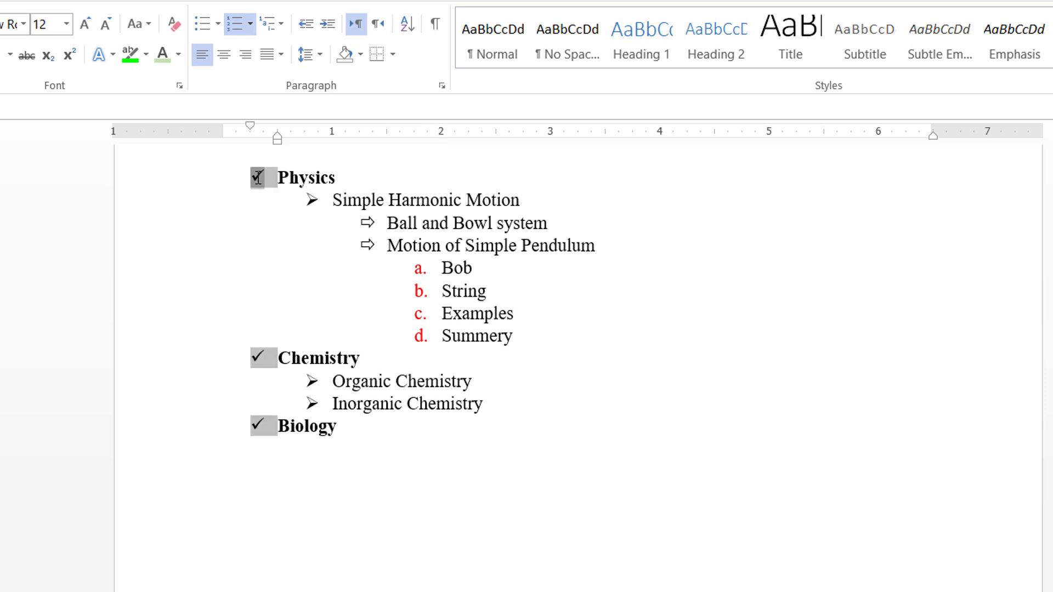
left_click(250, 24)
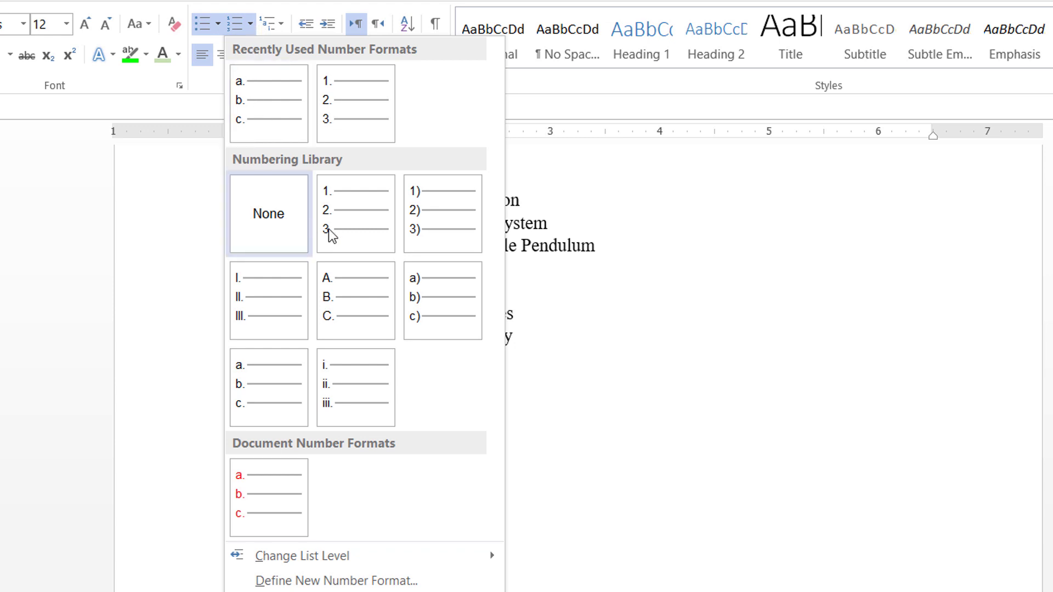
left_click(341, 205)
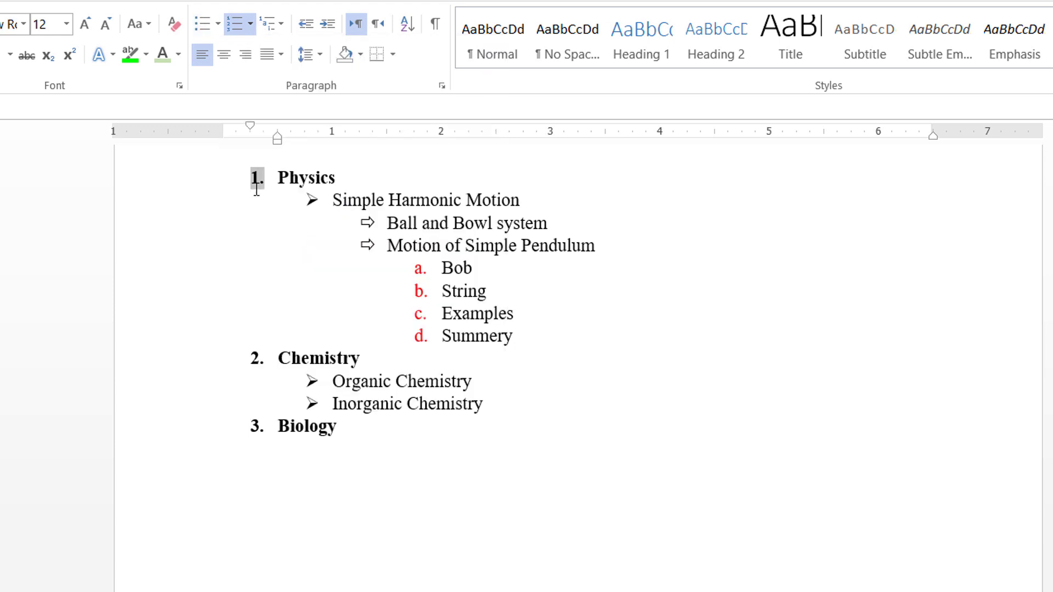
left_click(315, 274)
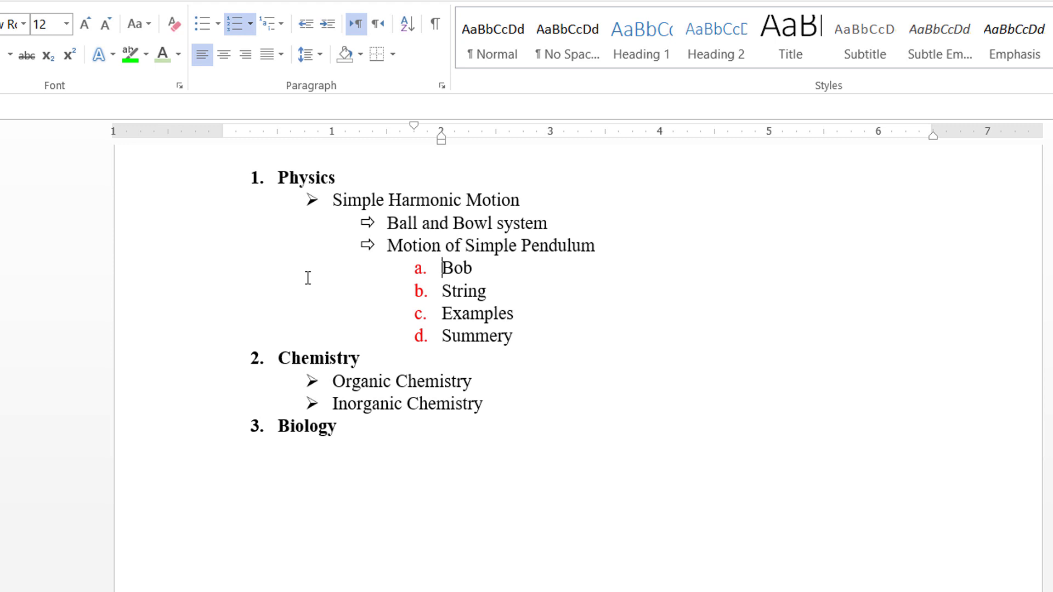
Apply the 1), a), i) multilevel list format to the whole list from Physics to Biology
left_click_drag(170, 180, 176, 445)
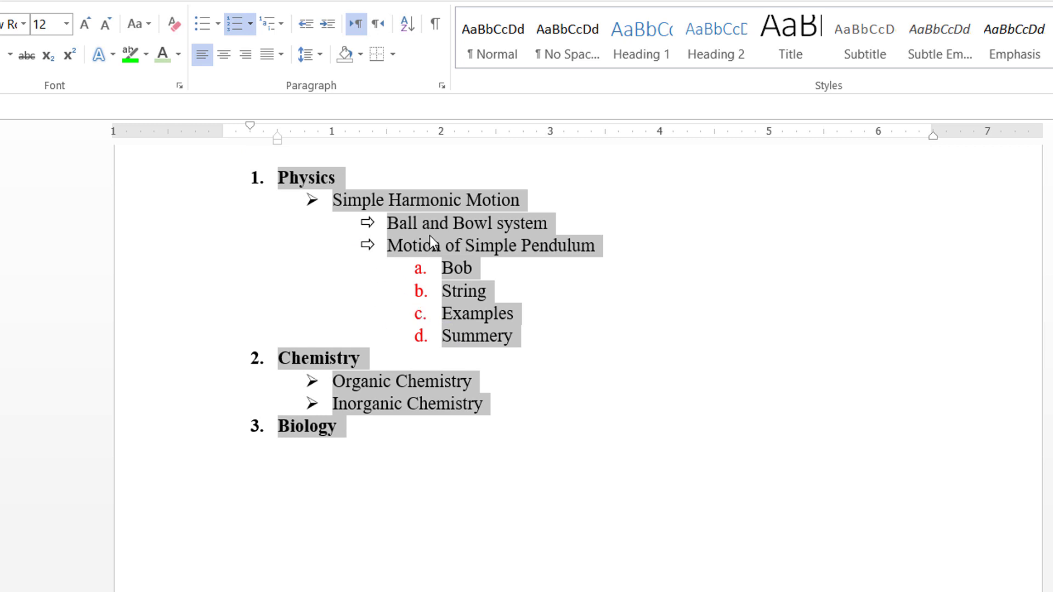
left_click(281, 27)
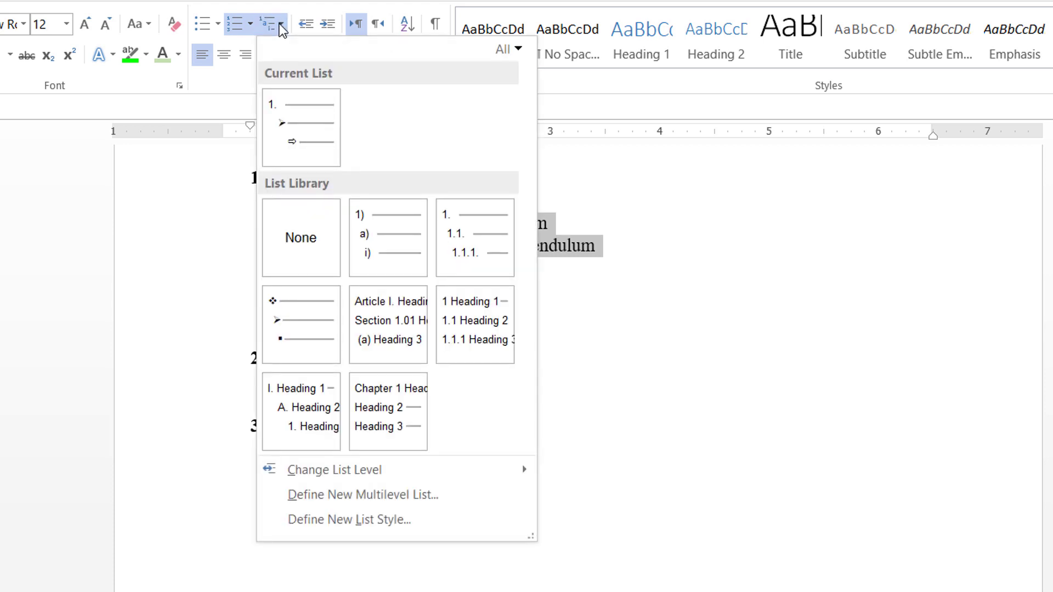
mouse_move(297, 413)
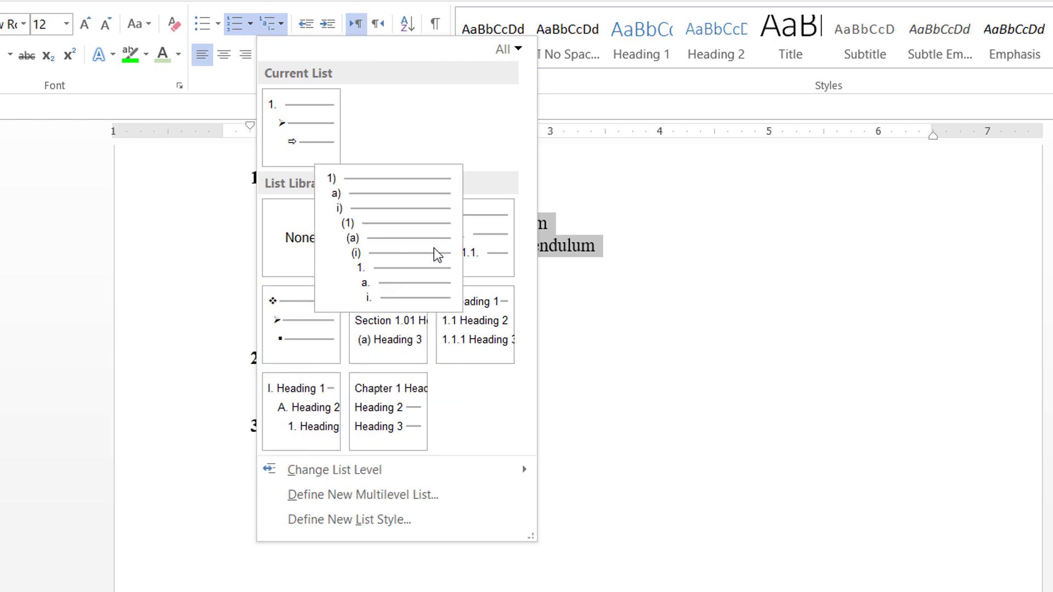
mouse_move(482, 241)
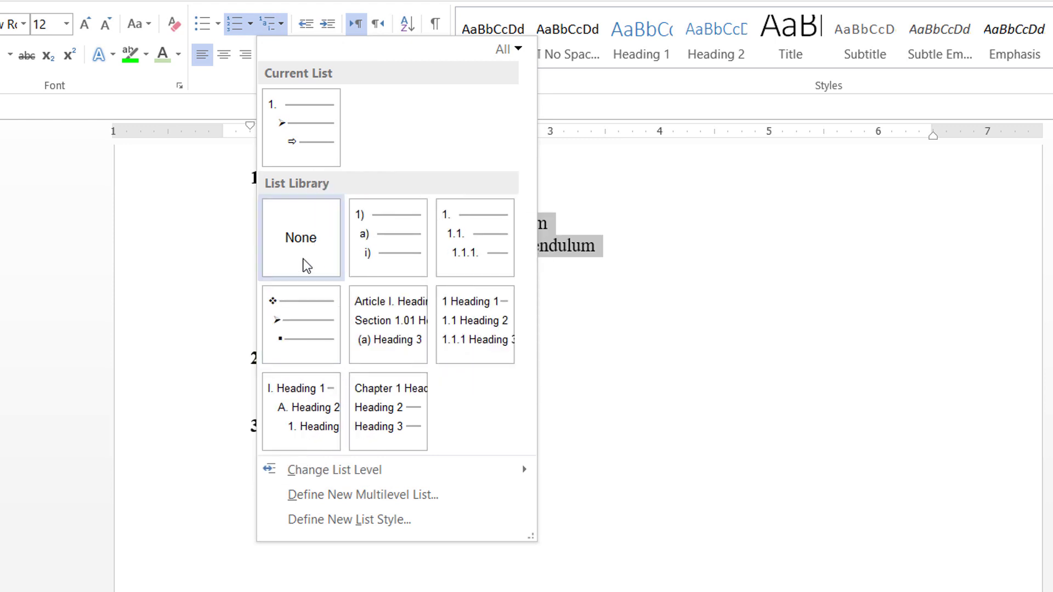
mouse_move(296, 145)
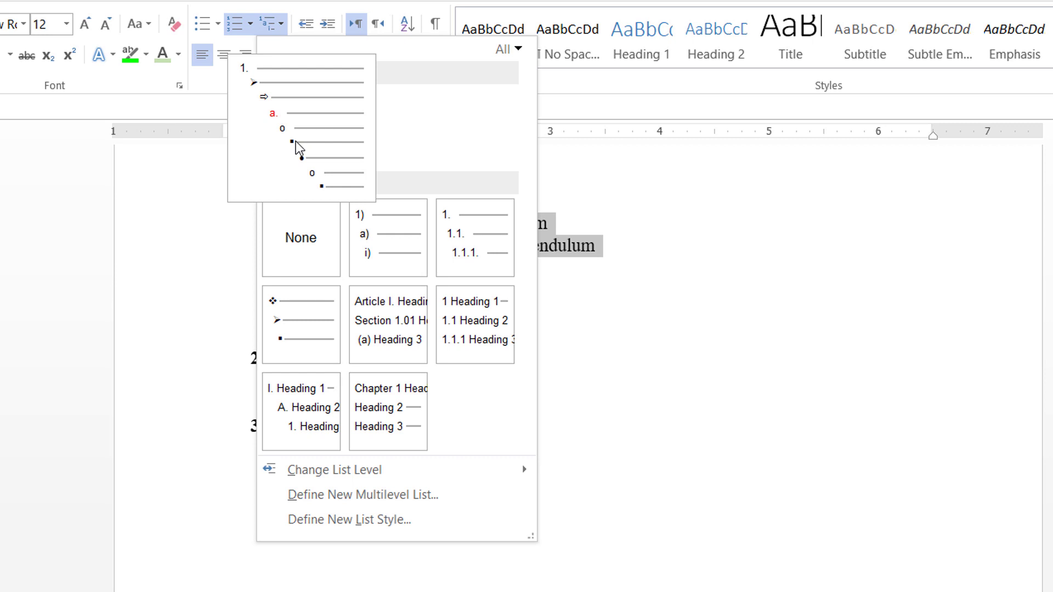
left_click(367, 249)
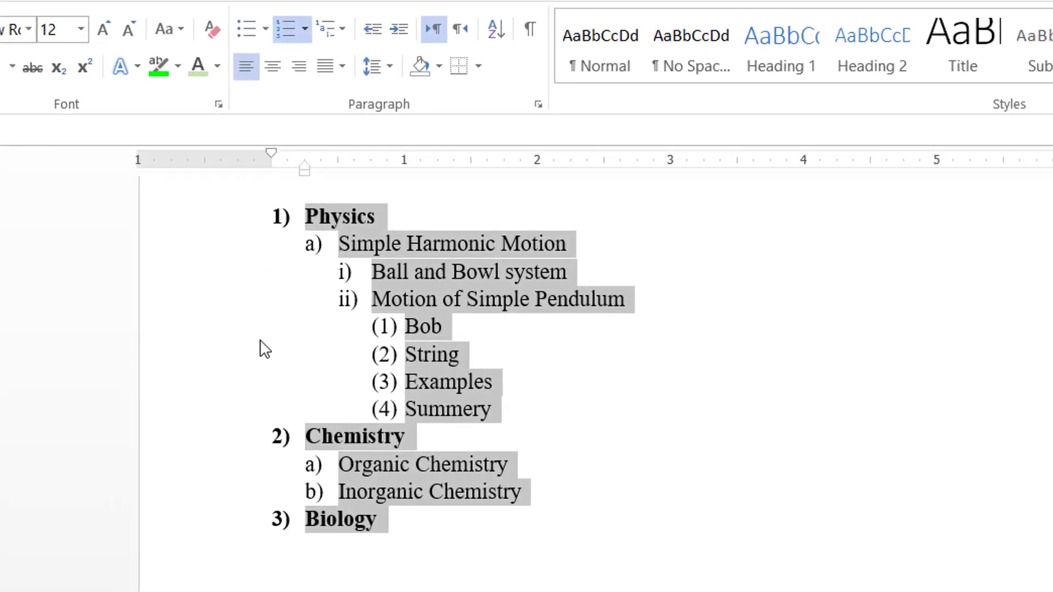
Select the numbering of the second, third and fourth levels in turn to examine how each level is numbered
left_click(351, 245)
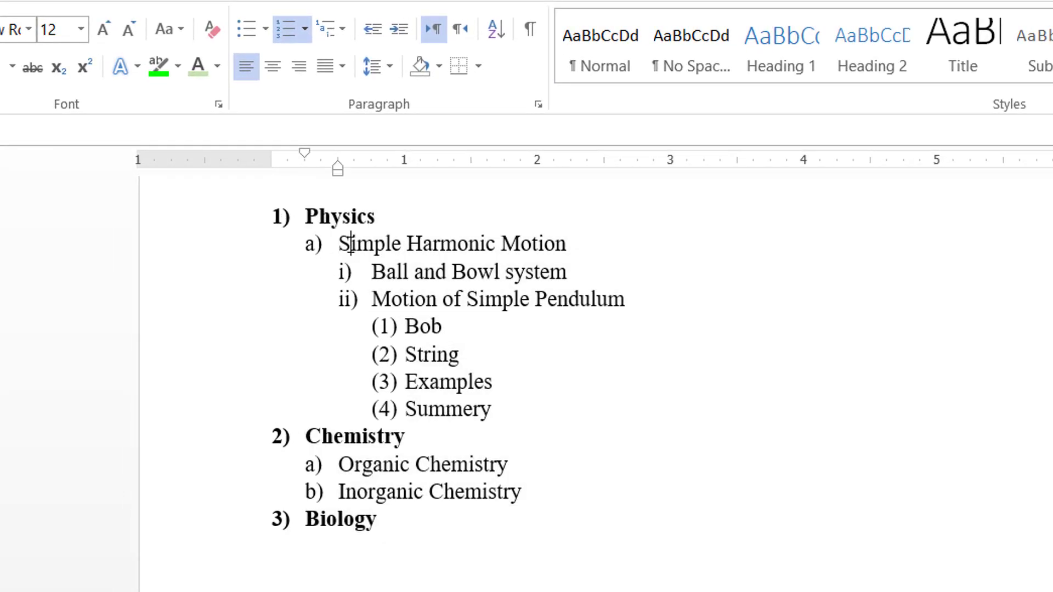
left_click(314, 252)
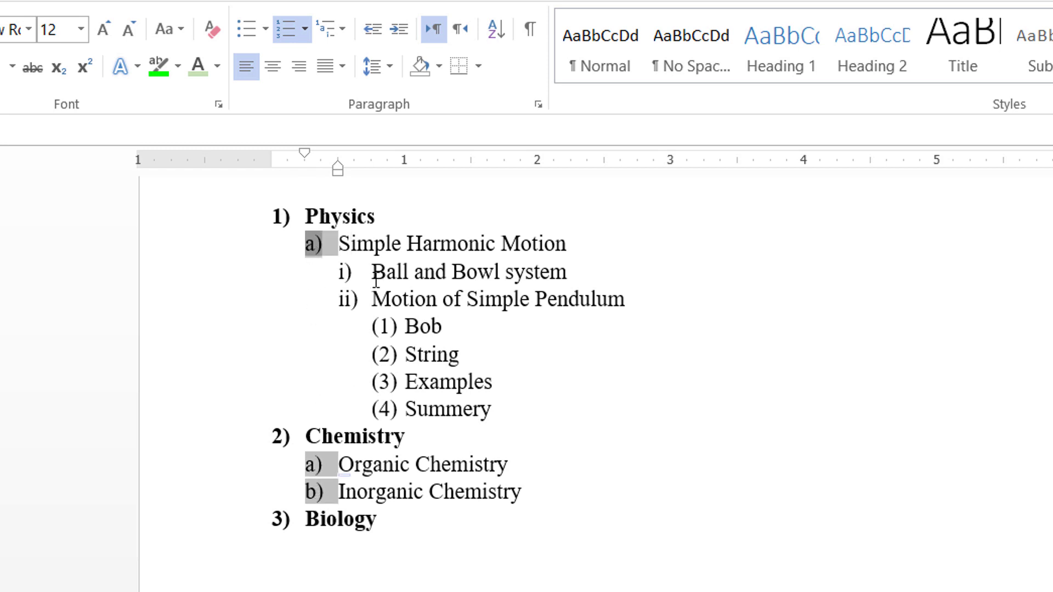
left_click(351, 274)
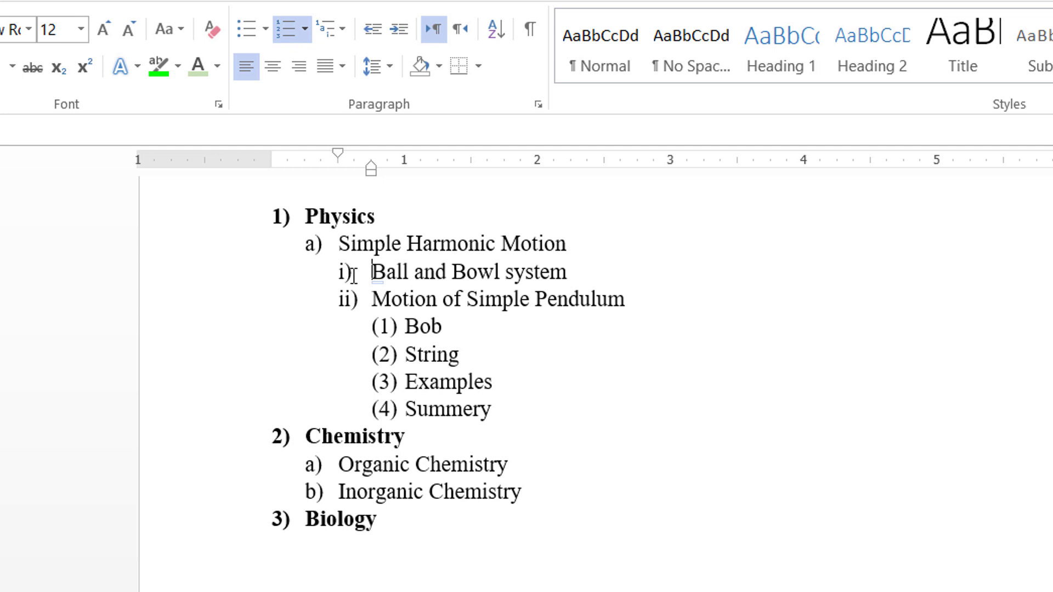
left_click(348, 273)
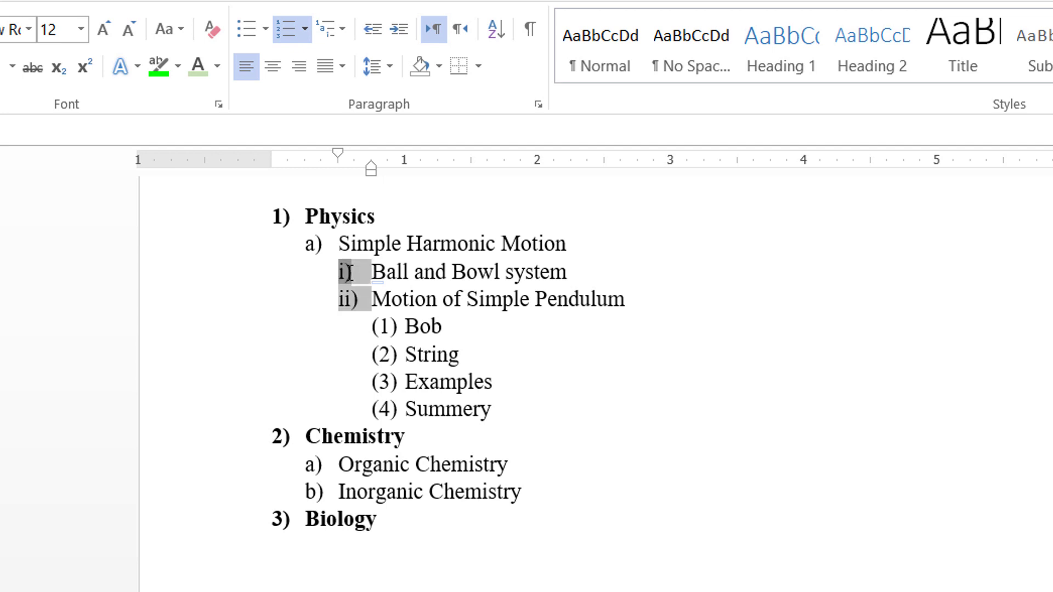
left_click(383, 328)
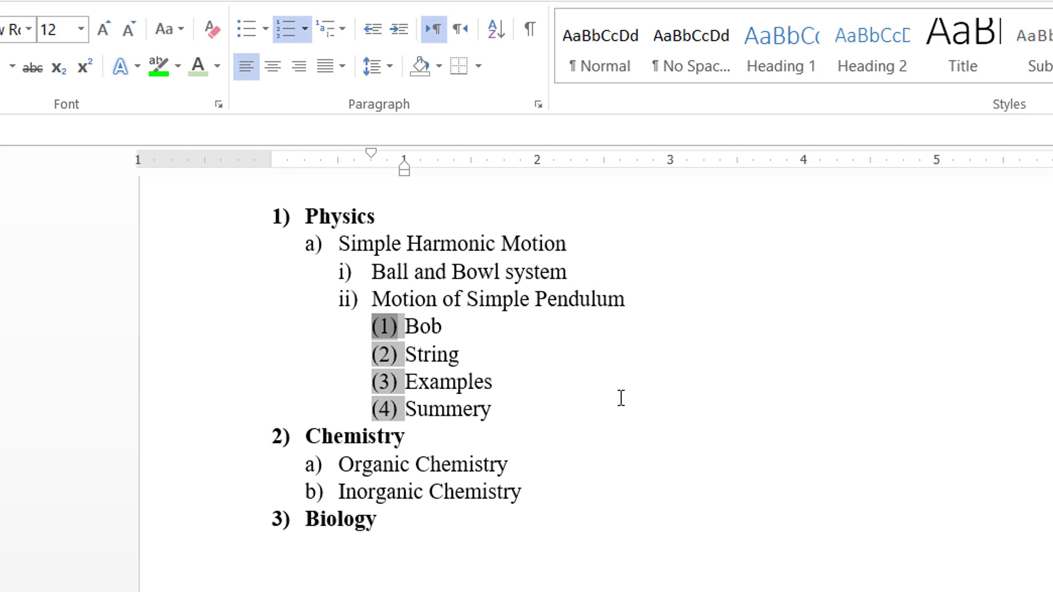
left_click(432, 529)
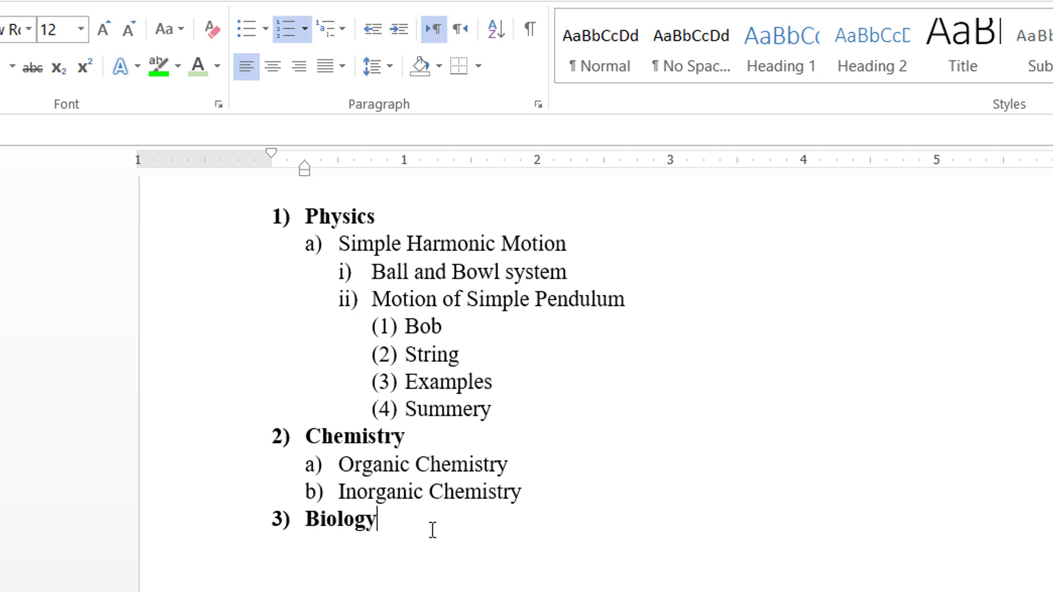